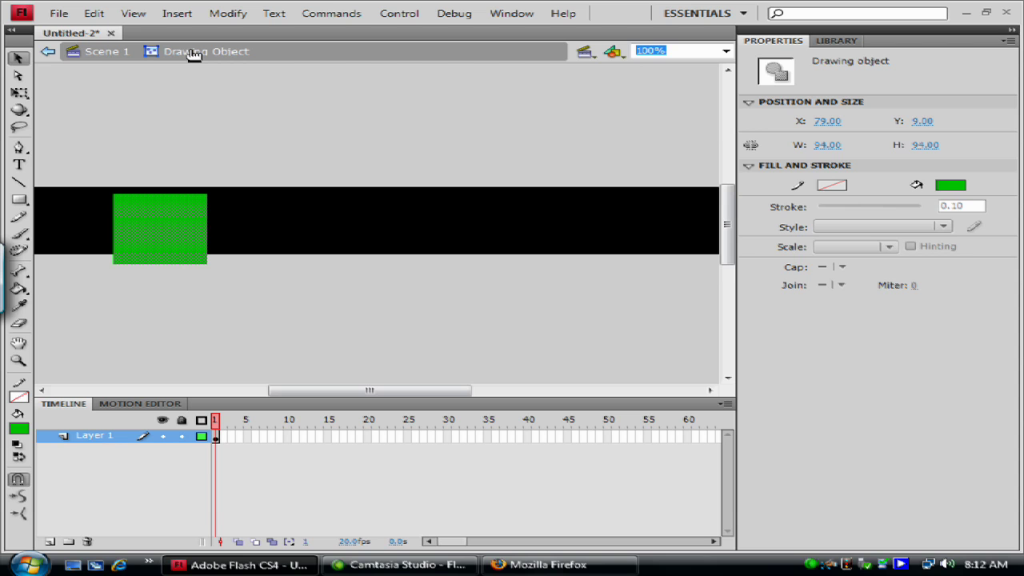
Exit the green square's edit mode via the Scene 1 breadcrumb
left_click(96, 52)
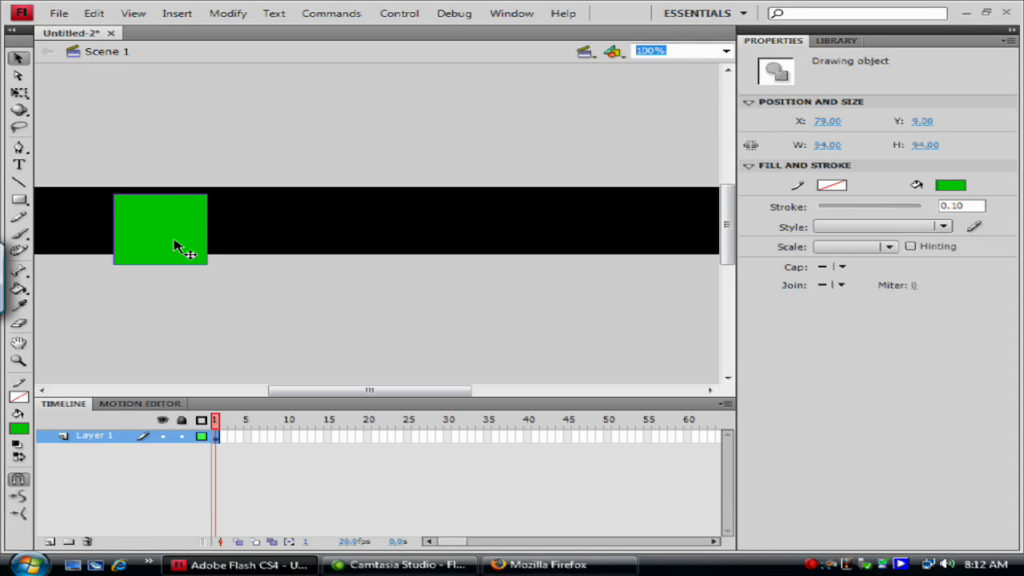
Draw a second green rectangle below the banner, then select and delete it
left_click(20, 200)
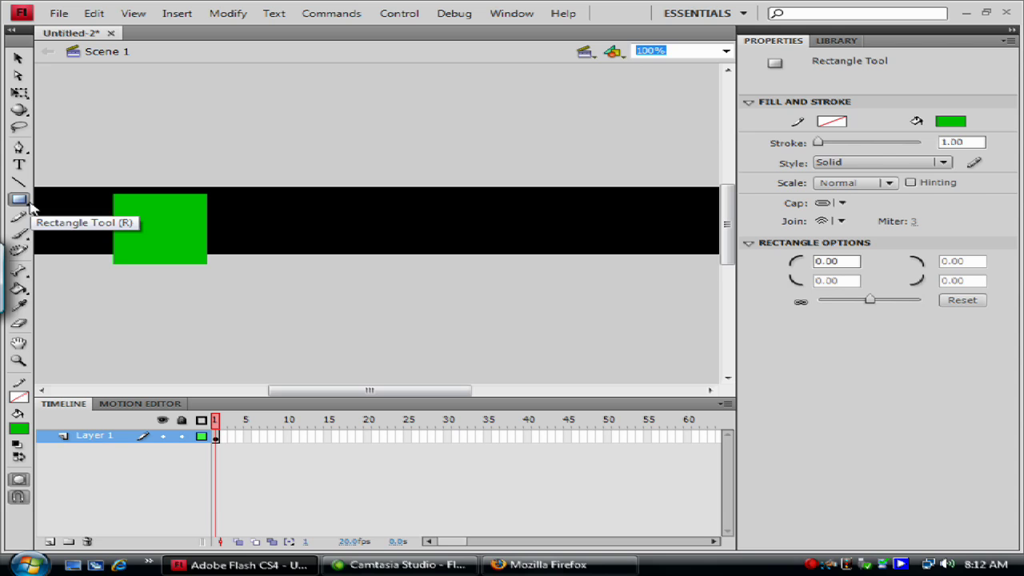
mouse_move(250, 211)
left_mouse_down()
mouse_move(174, 292)
mouse_move(267, 234)
mouse_move(280, 250)
mouse_move(205, 267)
mouse_move(302, 269)
mouse_move(271, 274)
left_mouse_up()
left_click(17, 58)
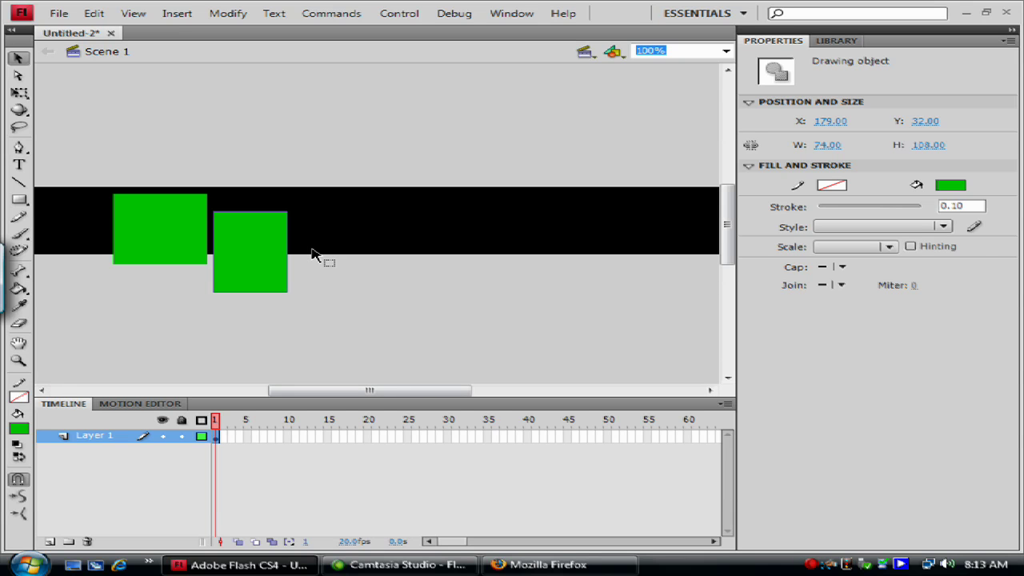
key("Delete")
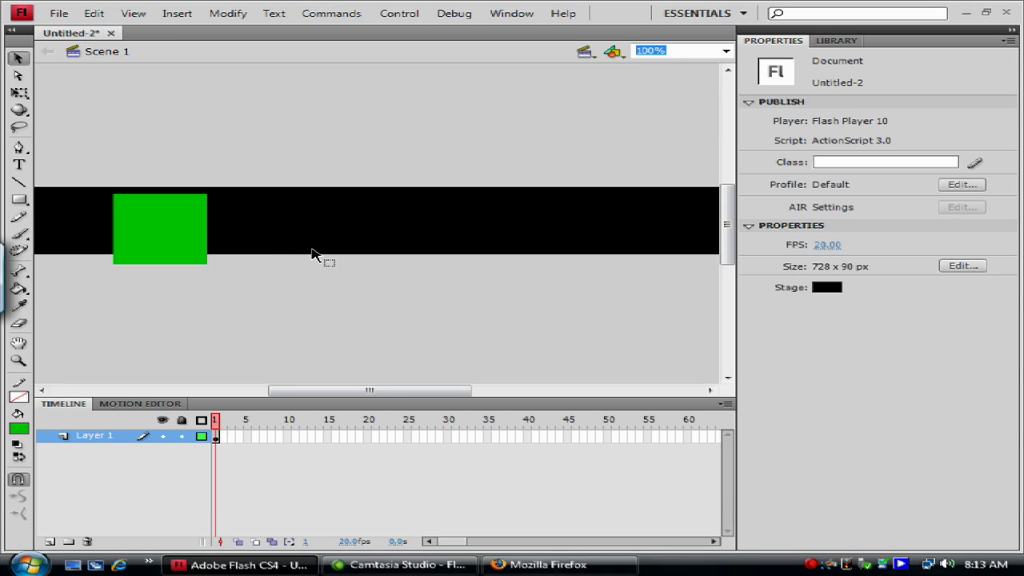
Delete the green square, leaving the 728×90 black banner empty
double_click(148, 235)
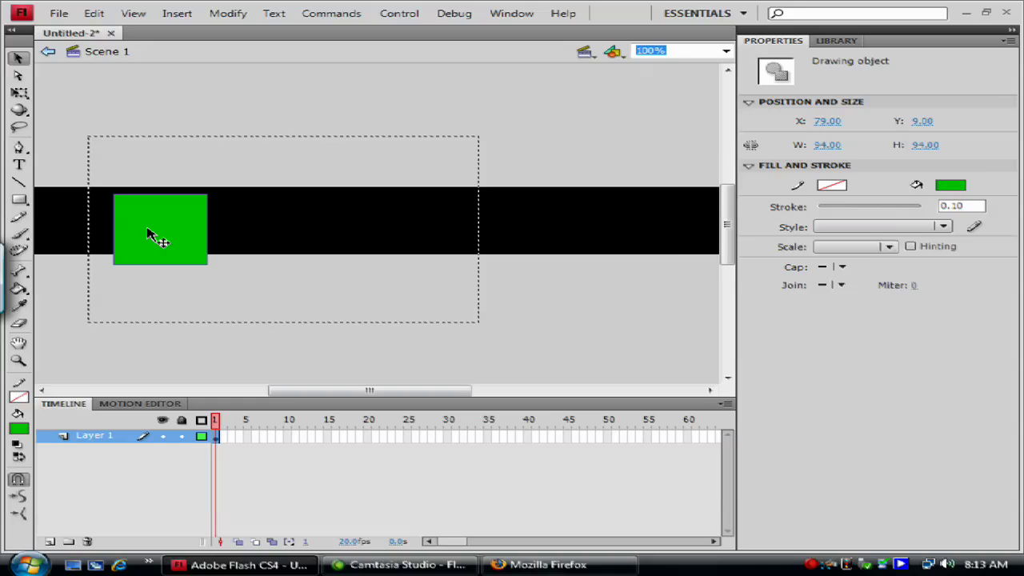
left_click(106, 53)
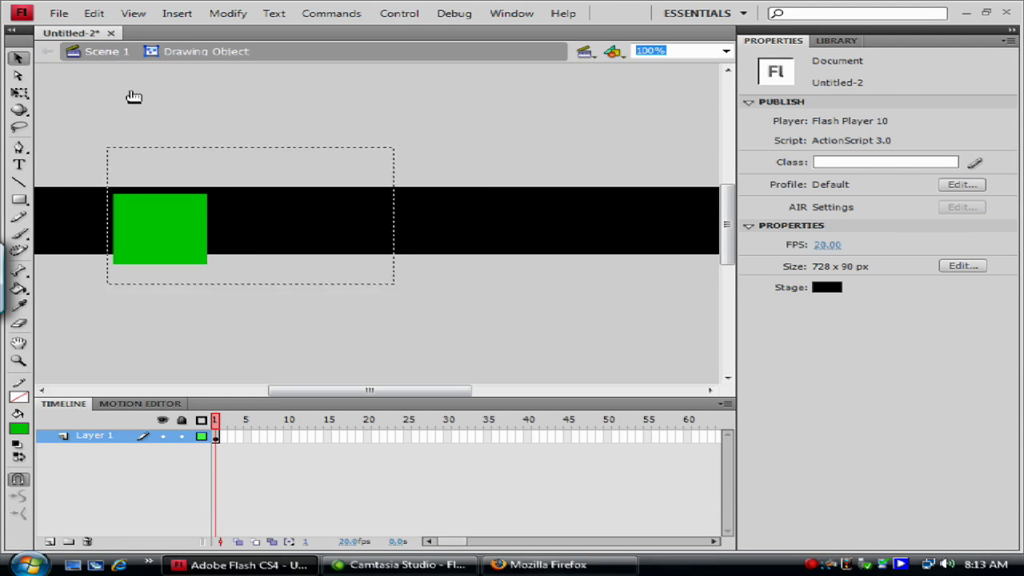
key("Delete")
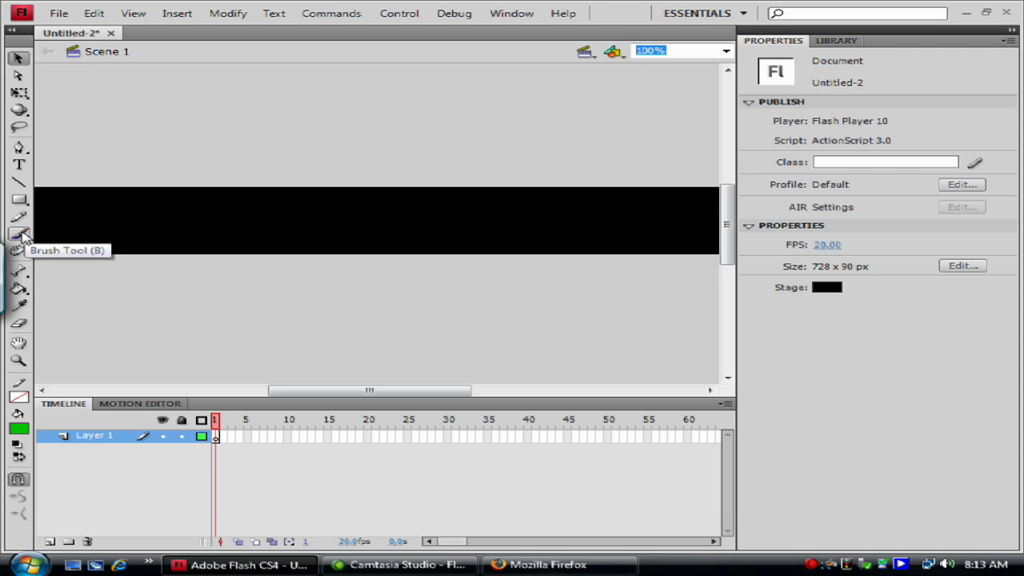
left_click(21, 237)
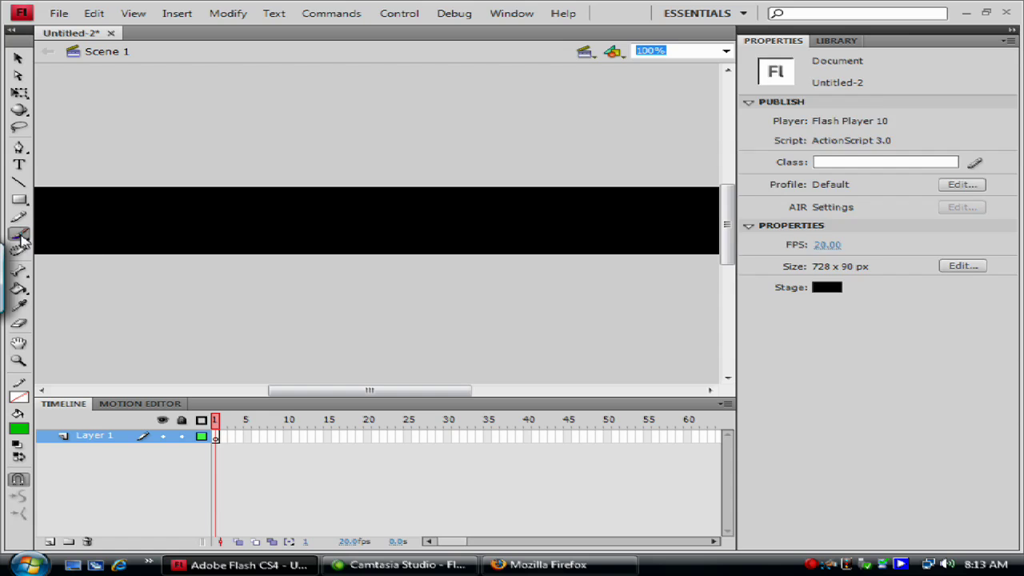
left_click(19, 218)
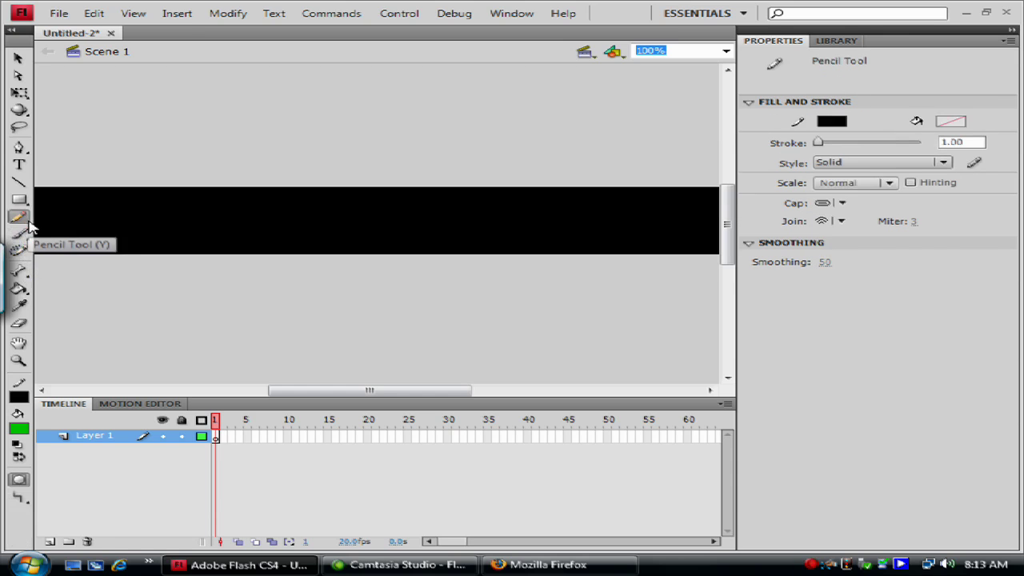
left_click(24, 233)
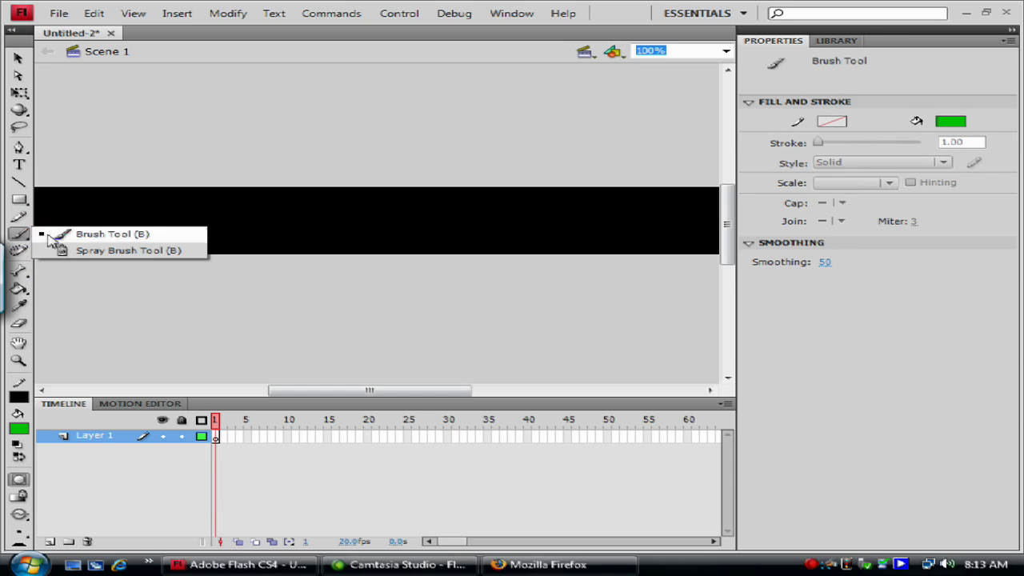
left_click(83, 253)
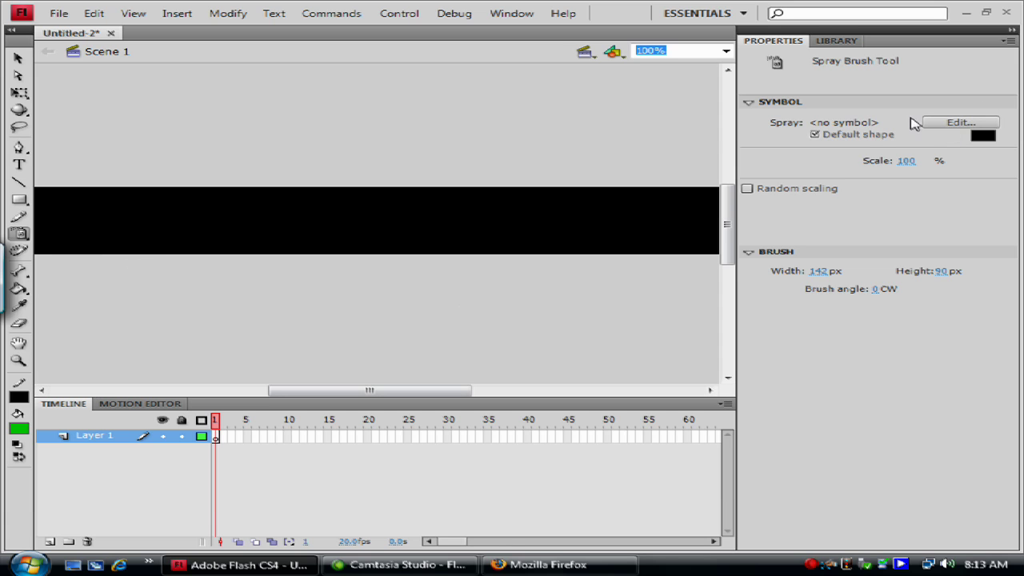
mouse_move(150, 208)
left_mouse_down()
mouse_move(183, 248)
mouse_move(304, 274)
mouse_move(446, 132)
mouse_move(519, 202)
mouse_move(597, 332)
left_mouse_up()
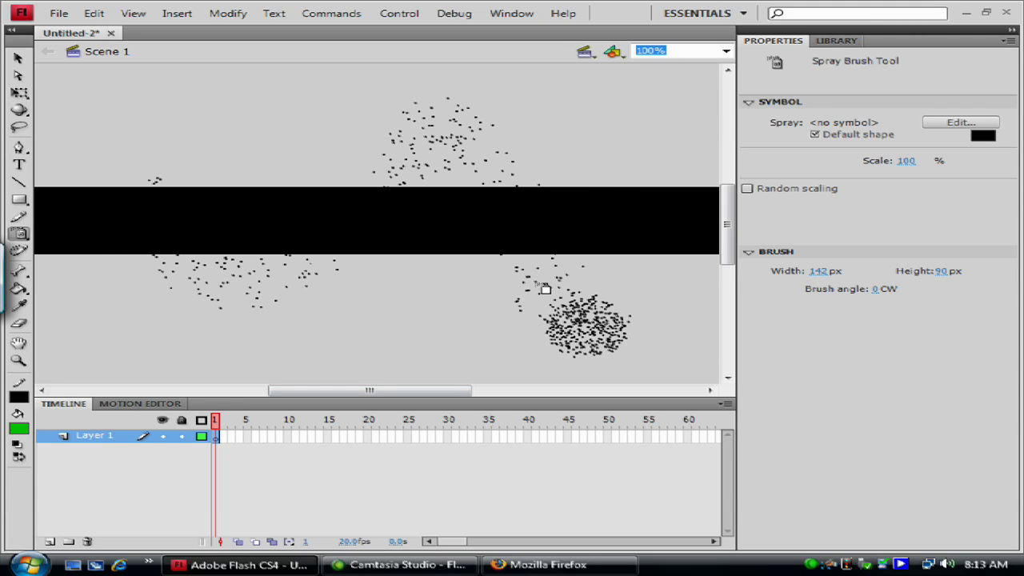
key("ctrl+a")
key("Delete")
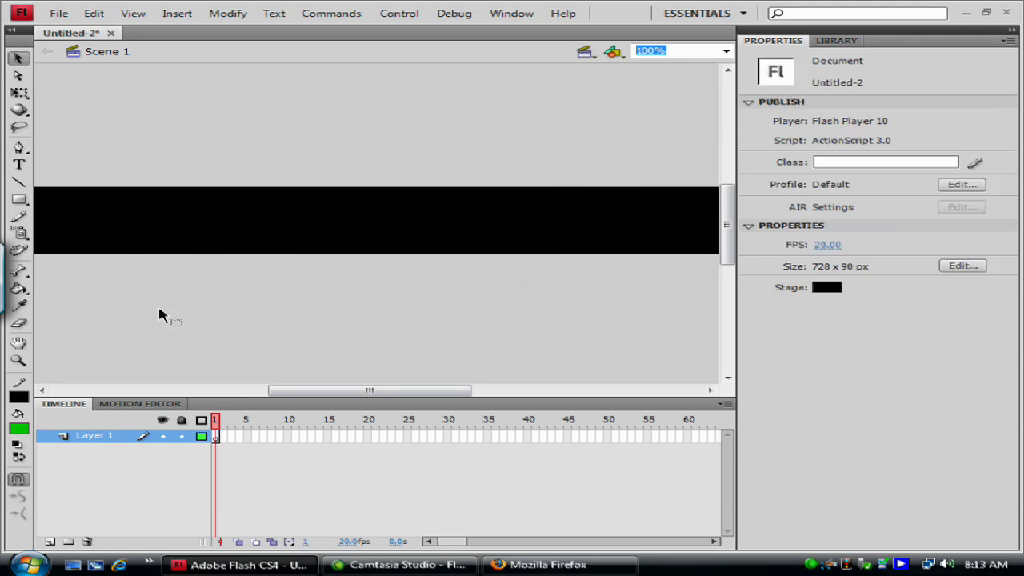
left_click(21, 255)
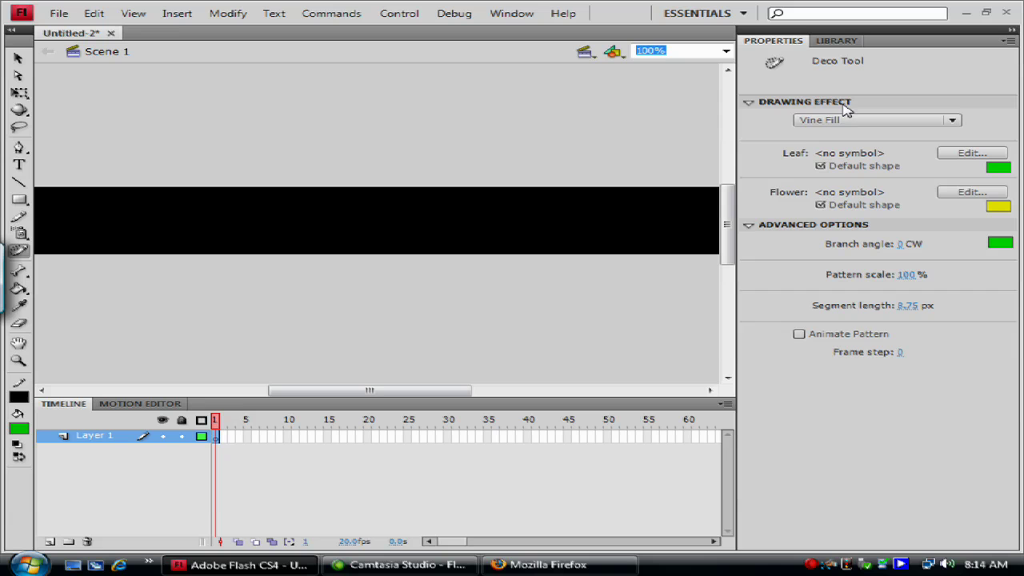
left_click(954, 122)
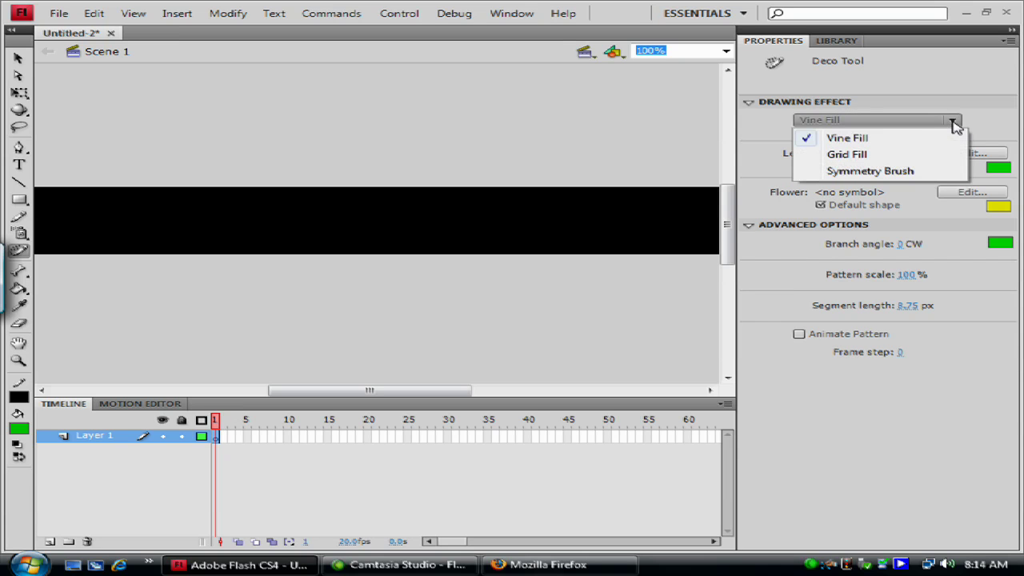
left_click(900, 138)
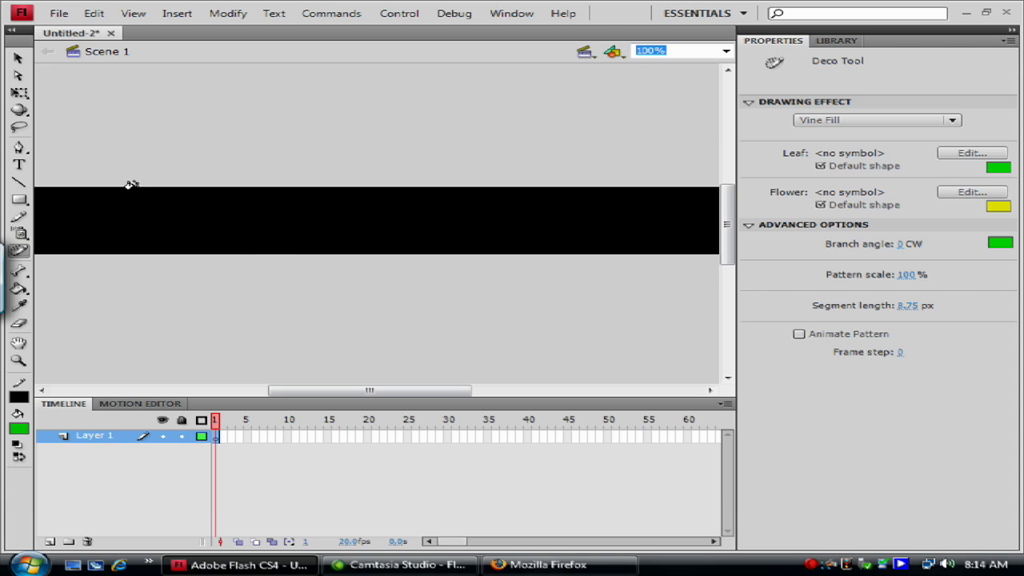
left_click(148, 196)
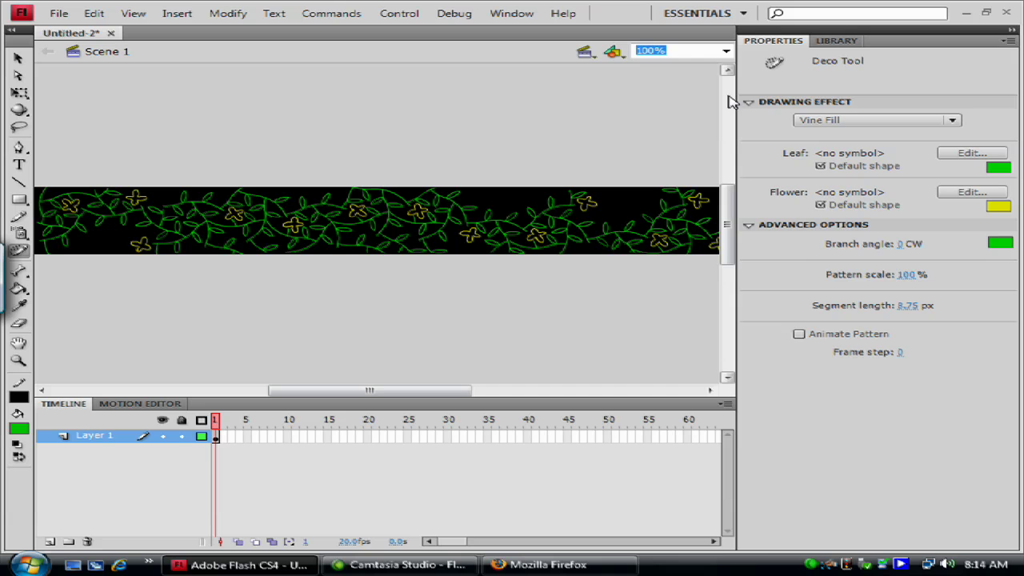
key("ctrl+z")
key("v")
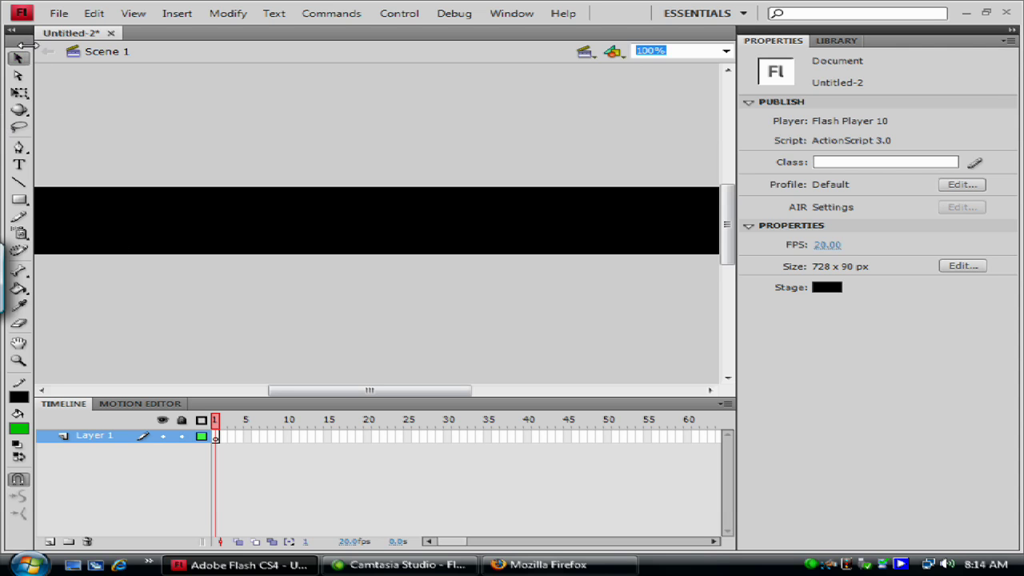
Minimize Flash and Firefox and open the Flash Class folder from the desktop
left_click(968, 14)
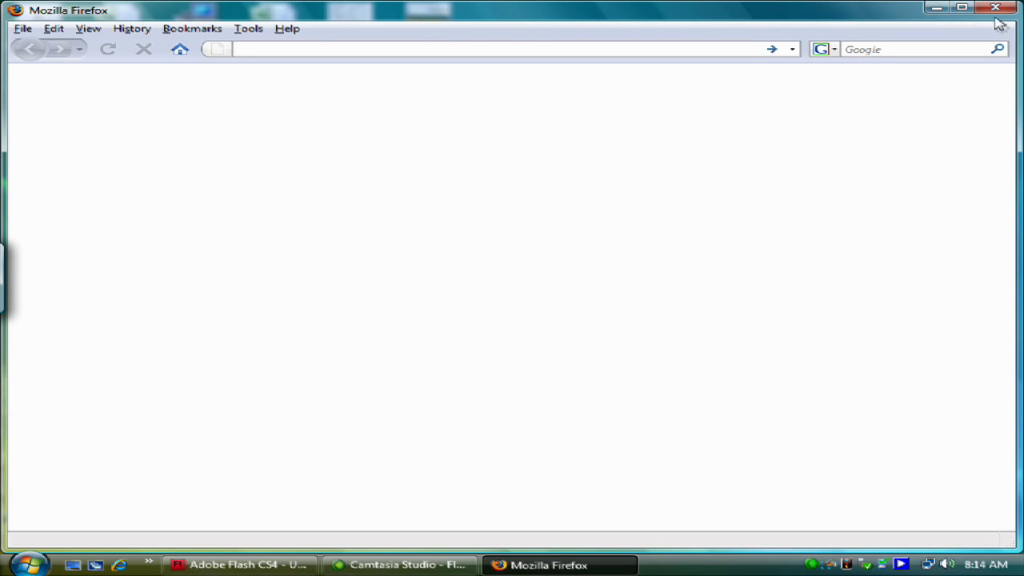
left_click(938, 10)
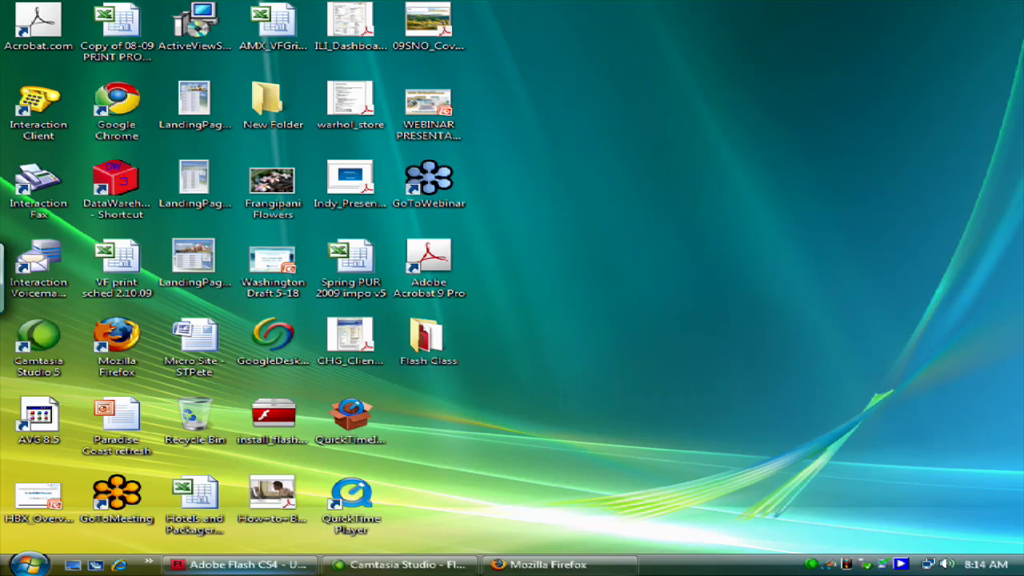
double_click(434, 357)
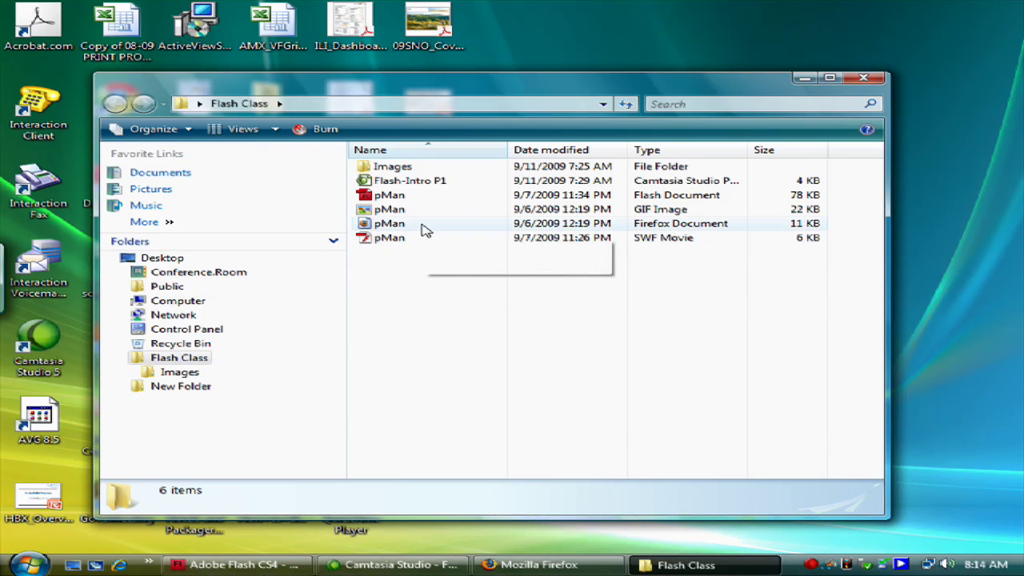
Play the pMan SWF movie, close the player, then switch back to Flash
left_click(370, 244)
double_click(370, 244)
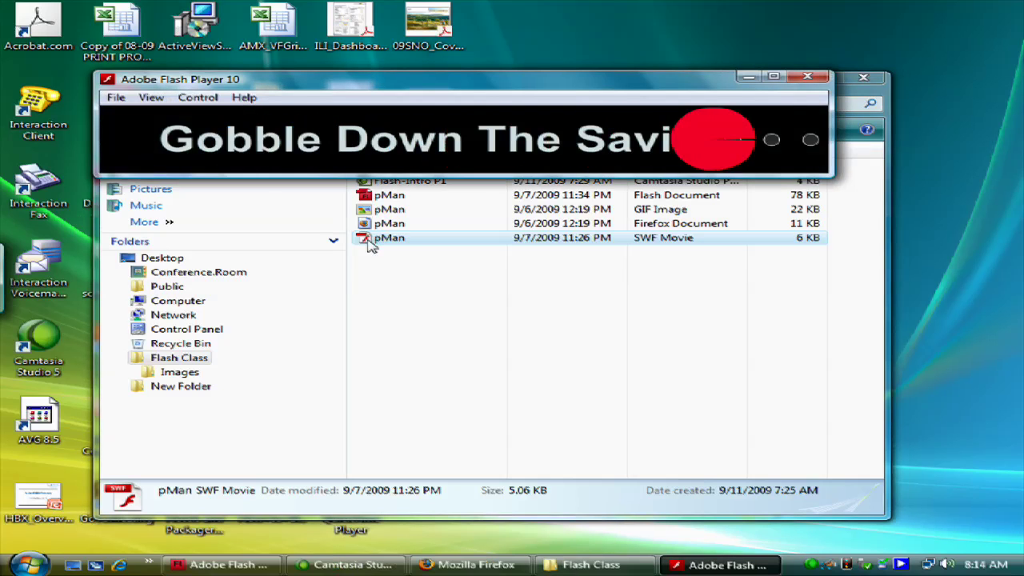
left_click(808, 76)
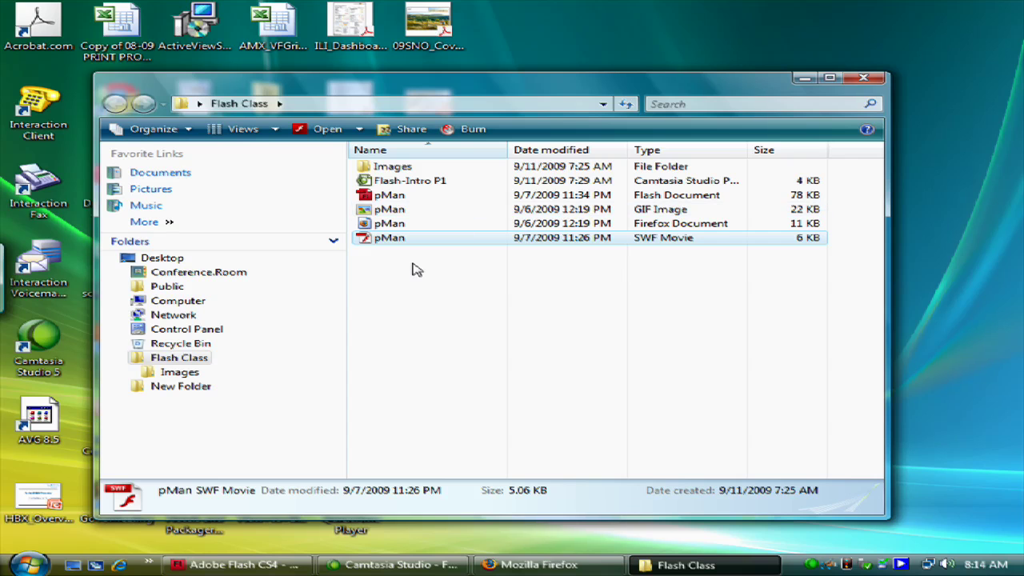
left_click(411, 200)
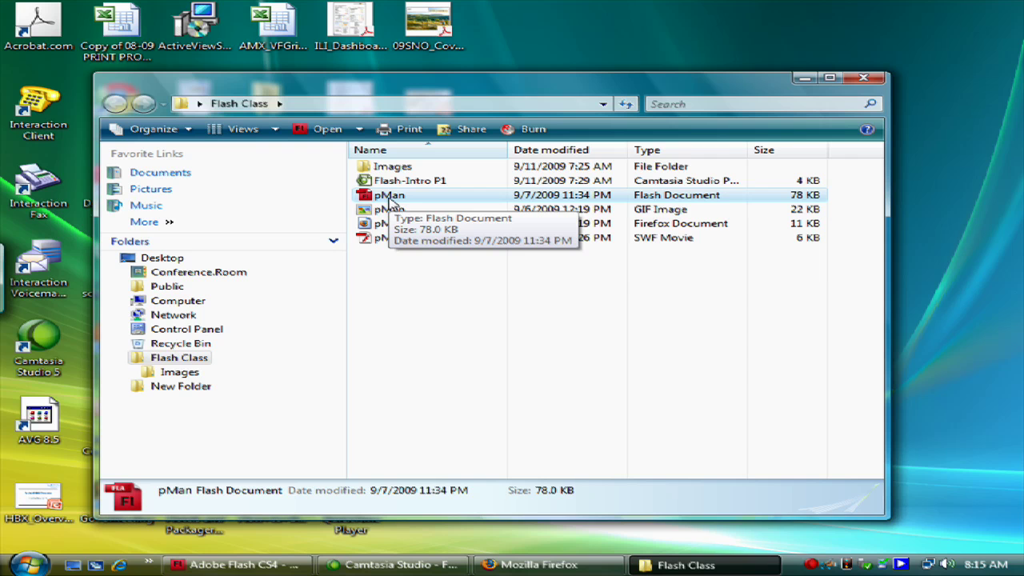
left_click(228, 565)
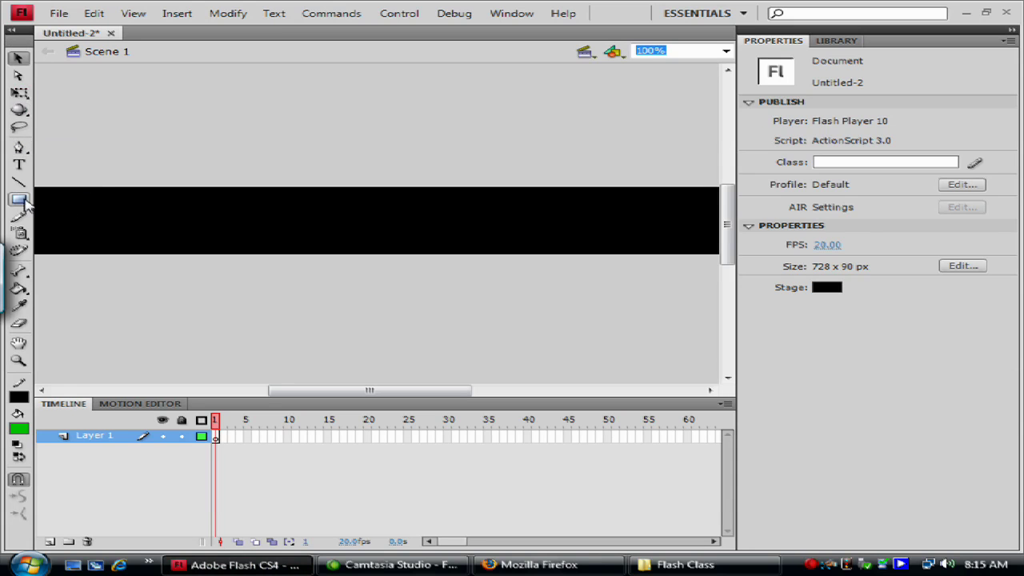
Draw a 35×35 green oval-primitive circle near the banner's left end, with start angle back at 0
left_click(23, 202)
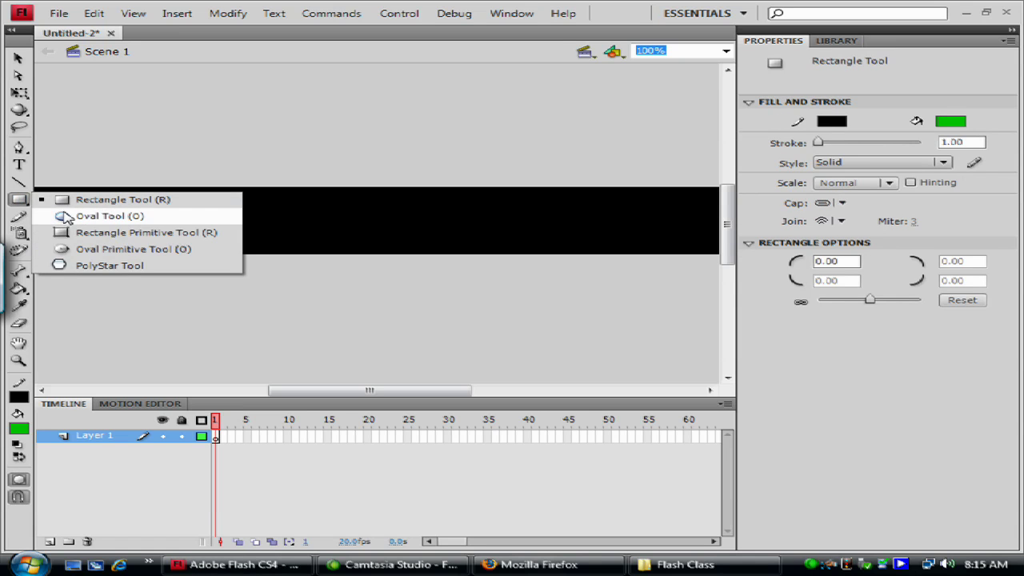
left_click(67, 217)
left_click(20, 201)
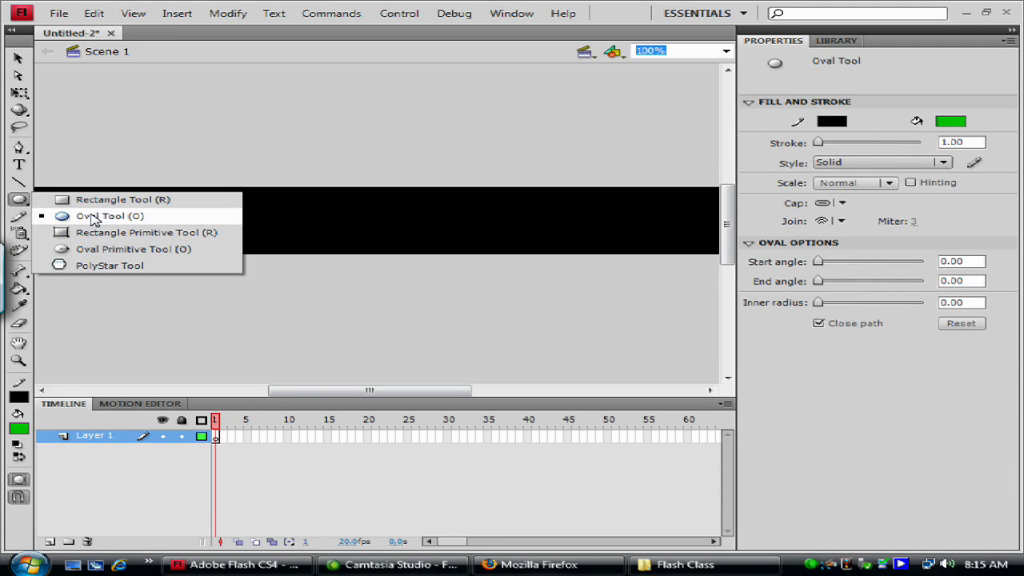
left_click(104, 248)
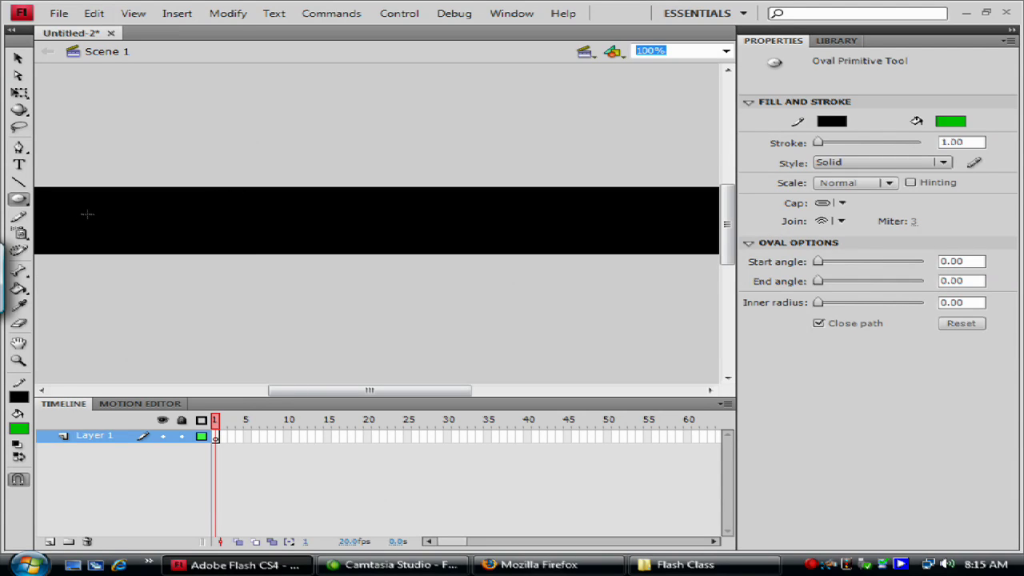
left_click_drag(87, 213, 120, 237)
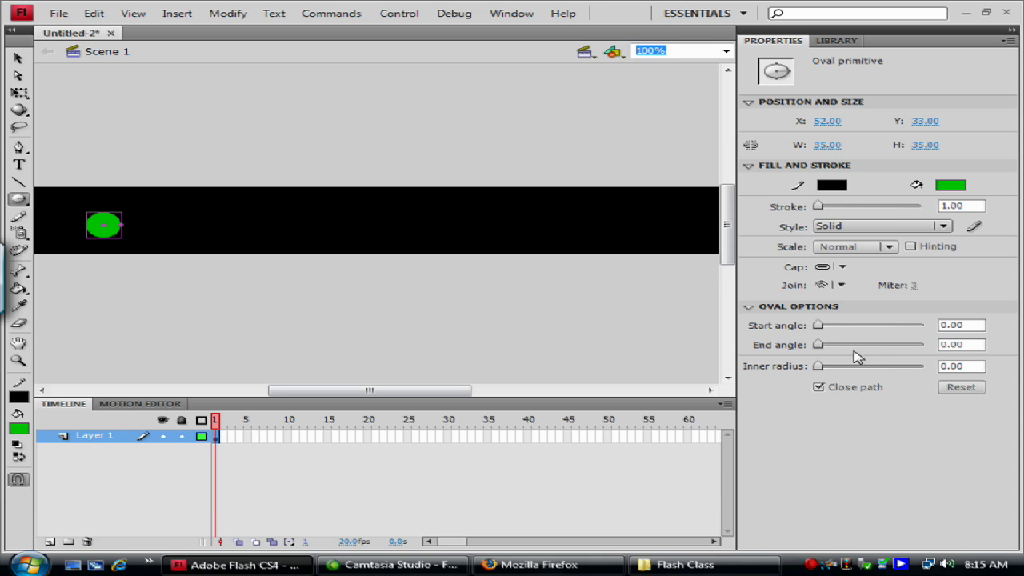
left_click_drag(822, 328, 773, 375)
left_click_drag(848, 325, 727, 328)
Give the circle a dark grey fill and a white 0.10 outline
left_click(951, 186)
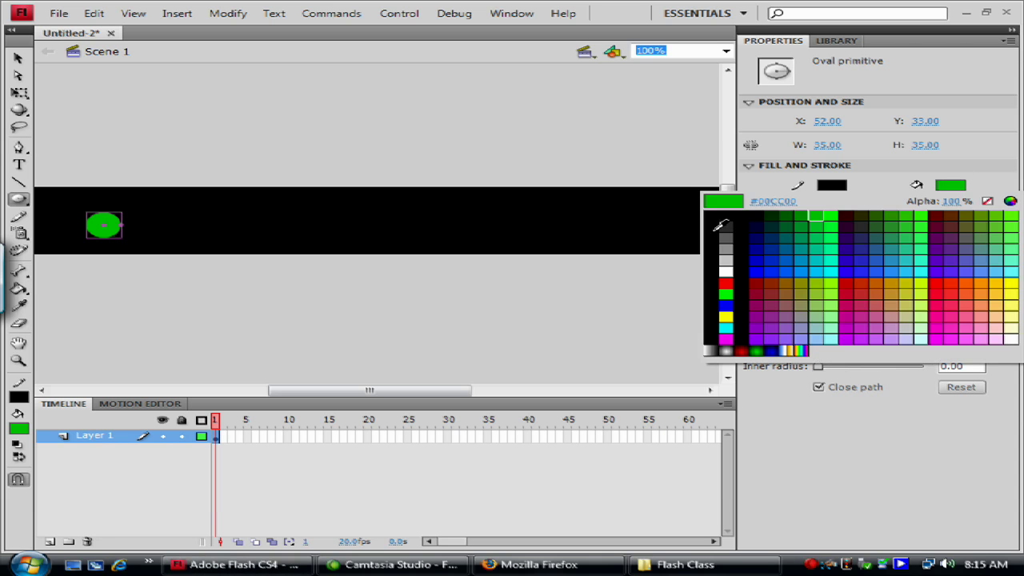
left_click(725, 238)
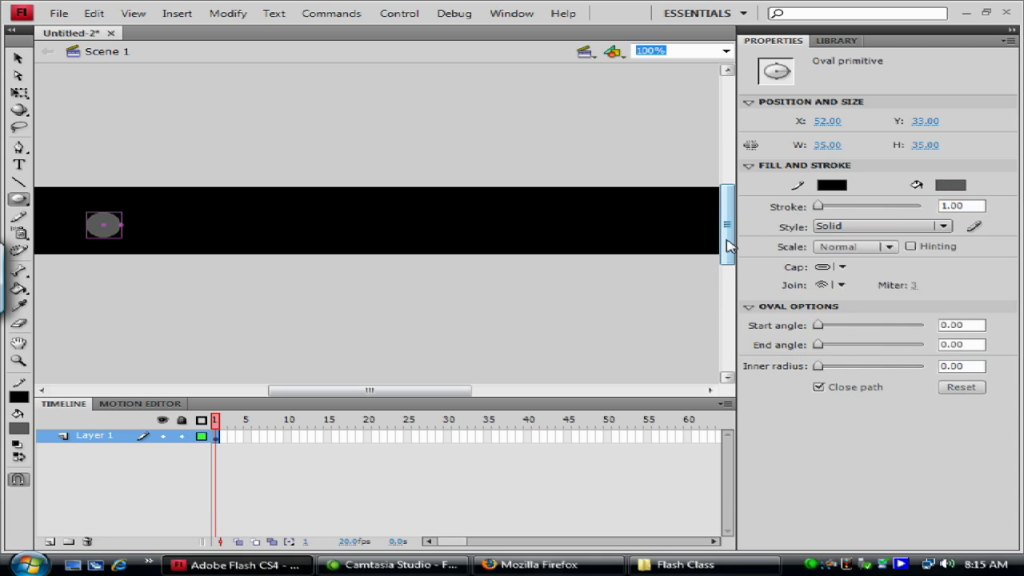
left_click(836, 186)
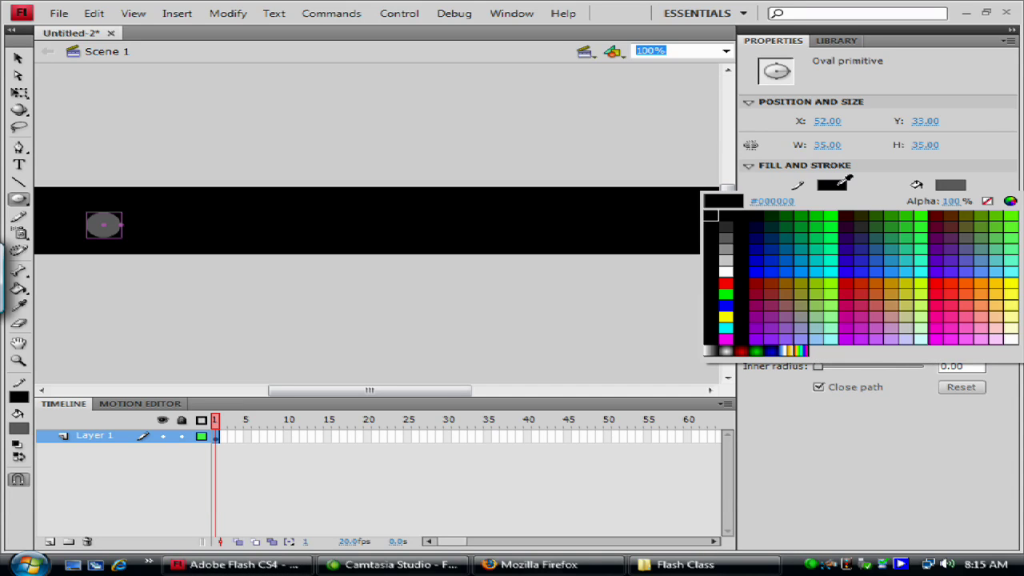
left_click(726, 270)
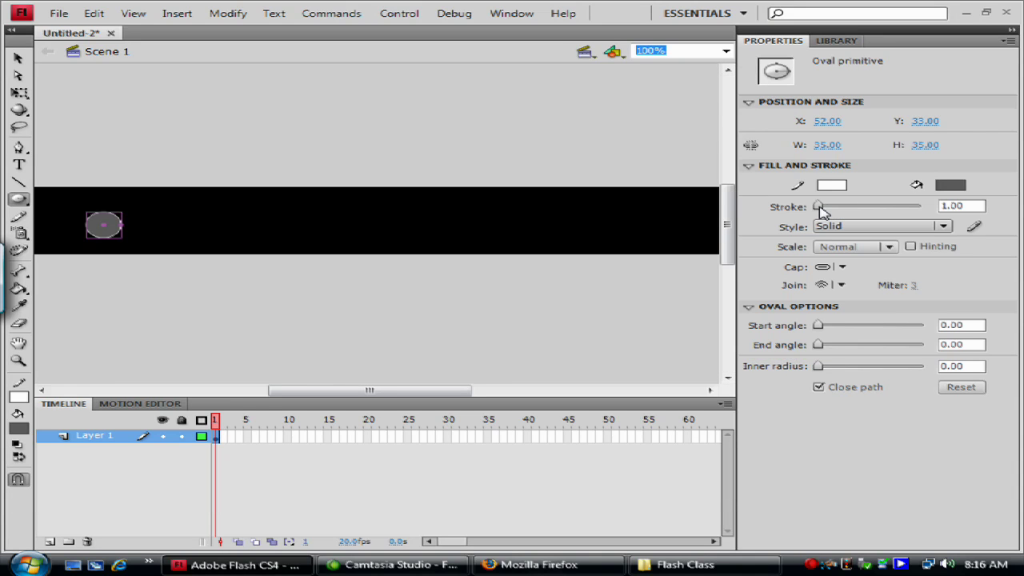
left_click_drag(820, 209, 821, 213)
Shrink the circle to about 18×18 and move it to X 96.95, Y 50.95
left_click(19, 93)
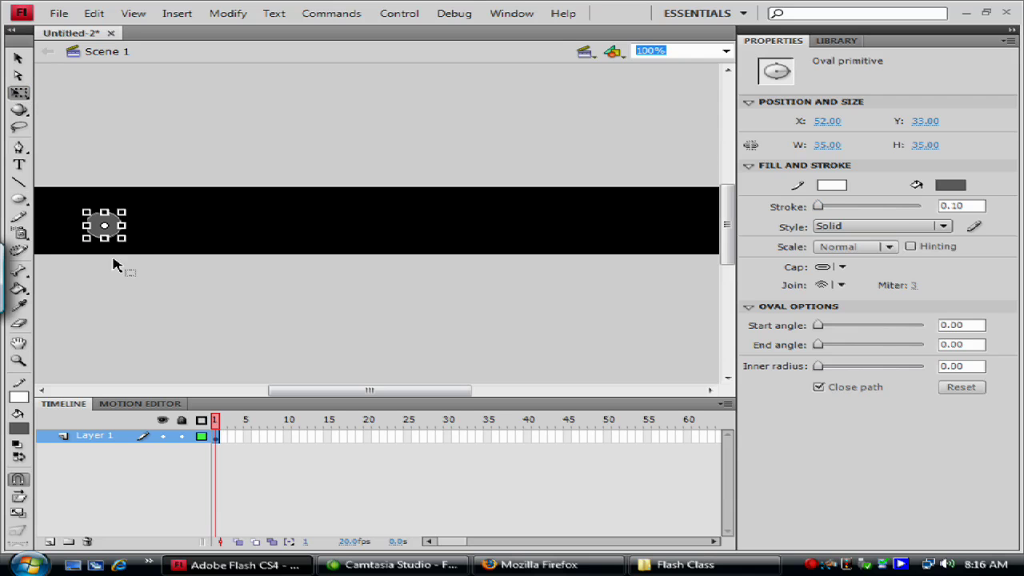
left_click_drag(121, 239, 109, 228)
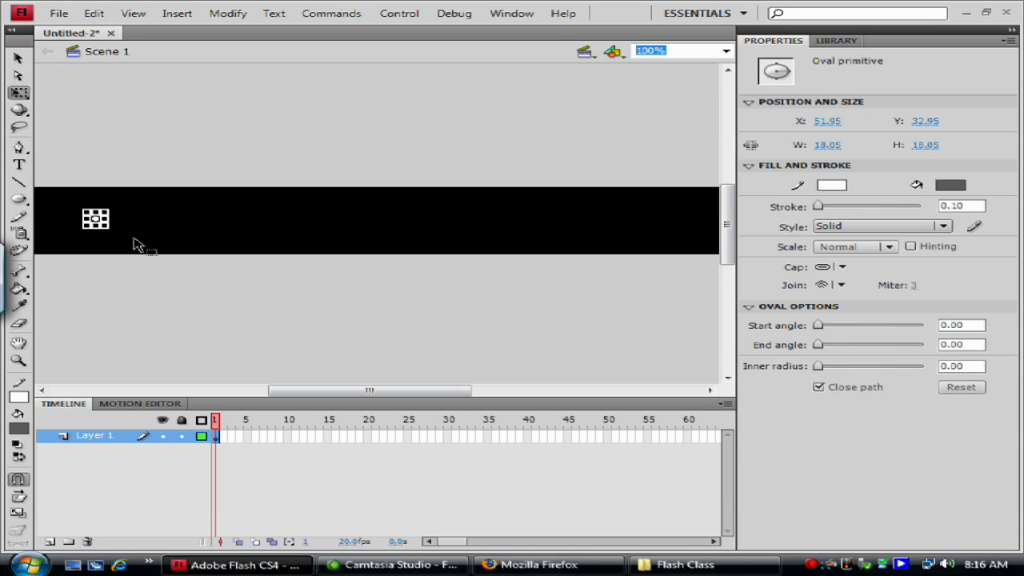
left_click(17, 59)
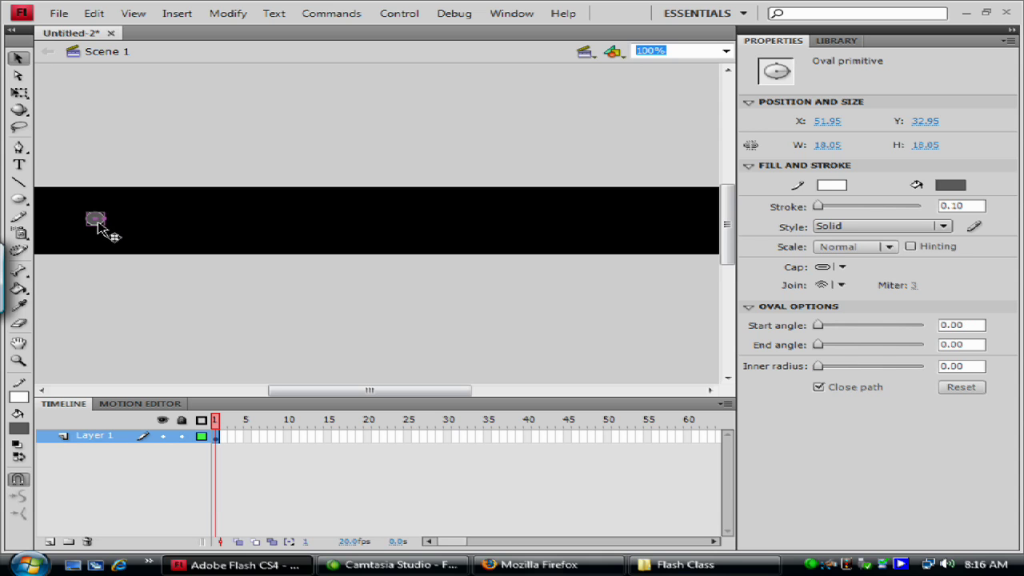
left_click_drag(97, 227, 143, 240)
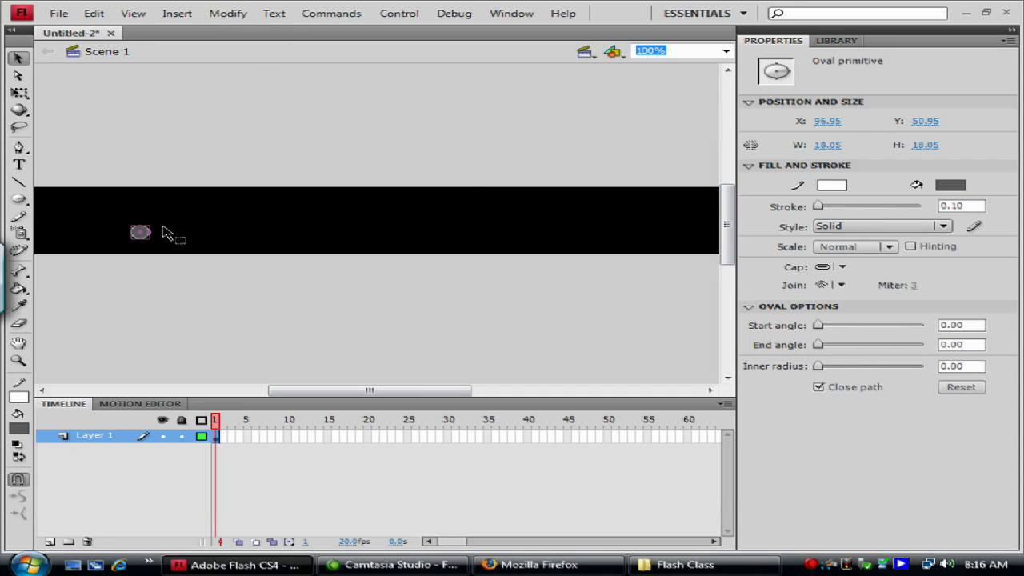
Start Modify > Convert to Symbol on the grey dot and expand the Advanced options
left_click(229, 15)
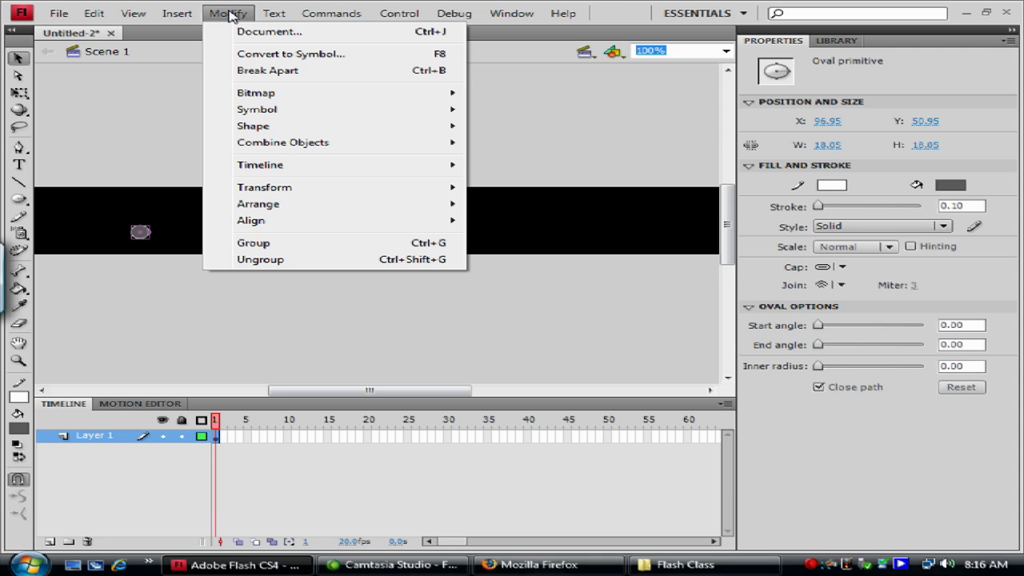
left_click(302, 56)
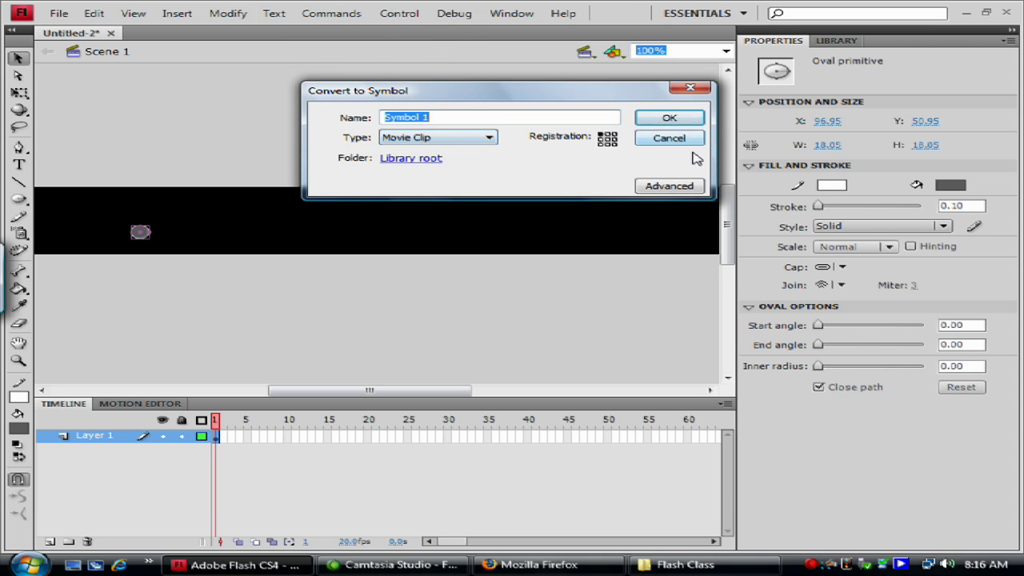
left_click(670, 187)
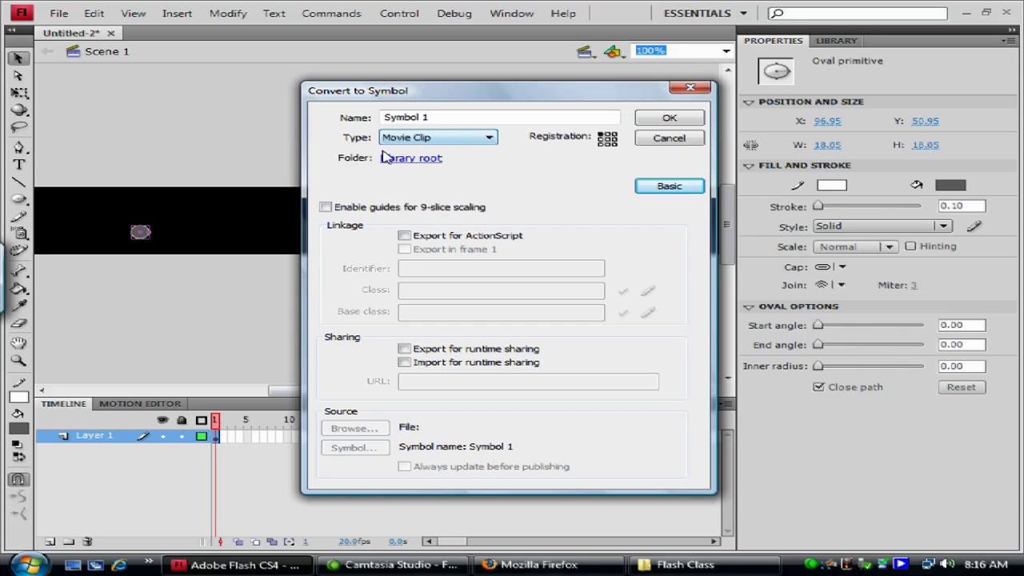
Open the Type dropdown in the Convert to Symbol dialog
left_click(430, 140)
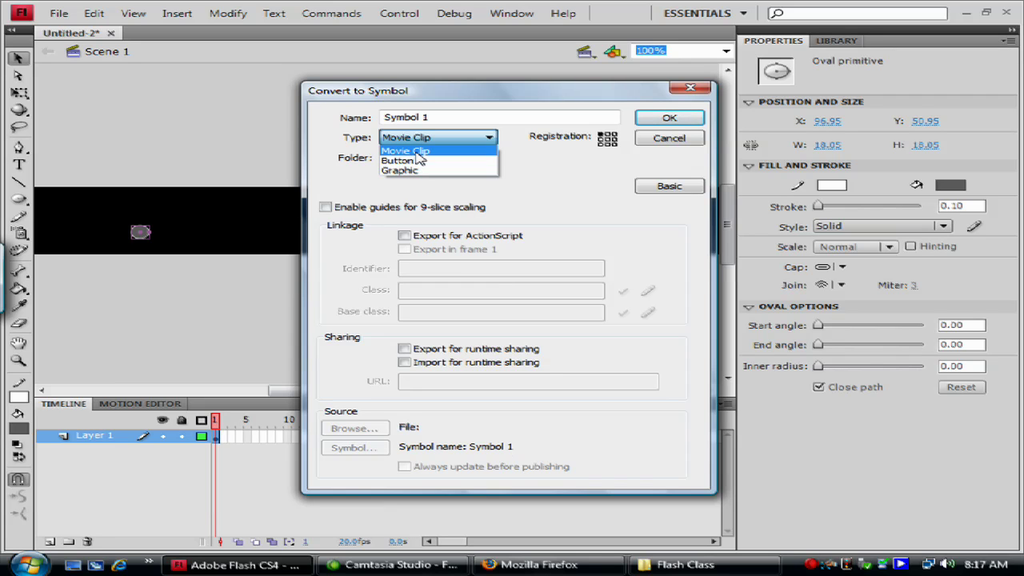
Choose Graphic from the Convert to Symbol Type list
left_click(416, 152)
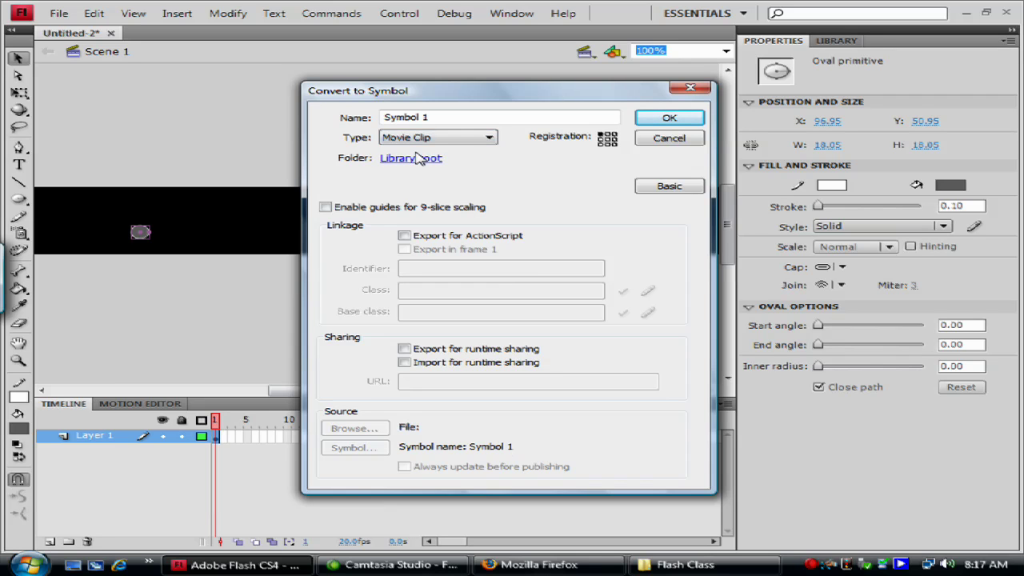
left_click(469, 137)
left_click(452, 175)
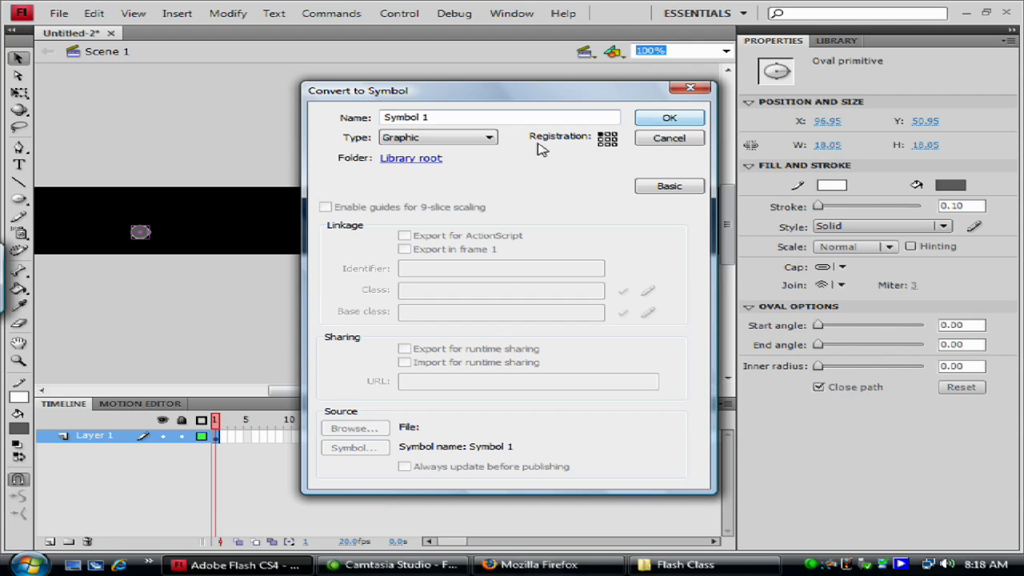
Name the symbol dot_gc and confirm the Graphic symbol conversion
left_click(452, 112)
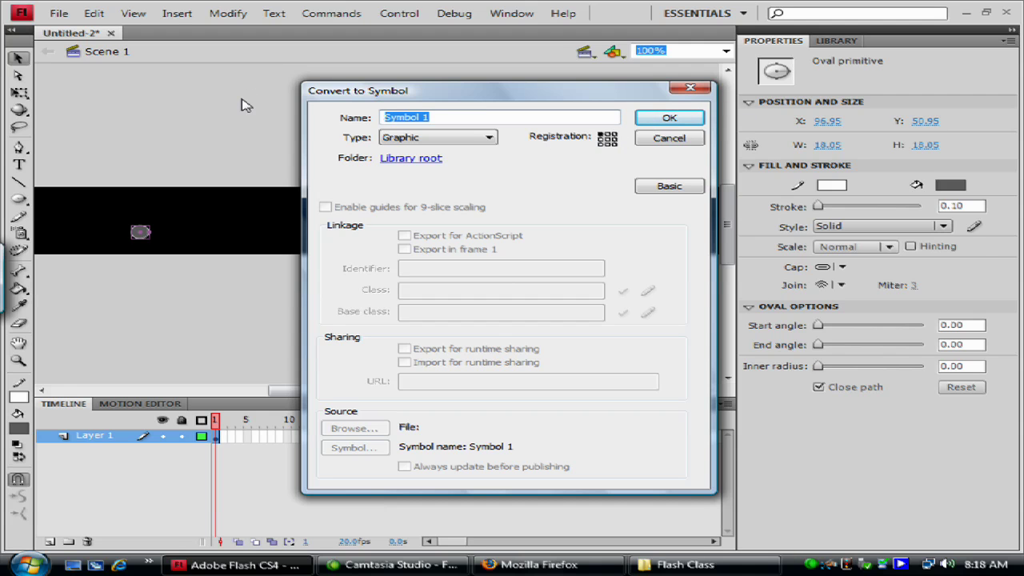
type("dot_gc")
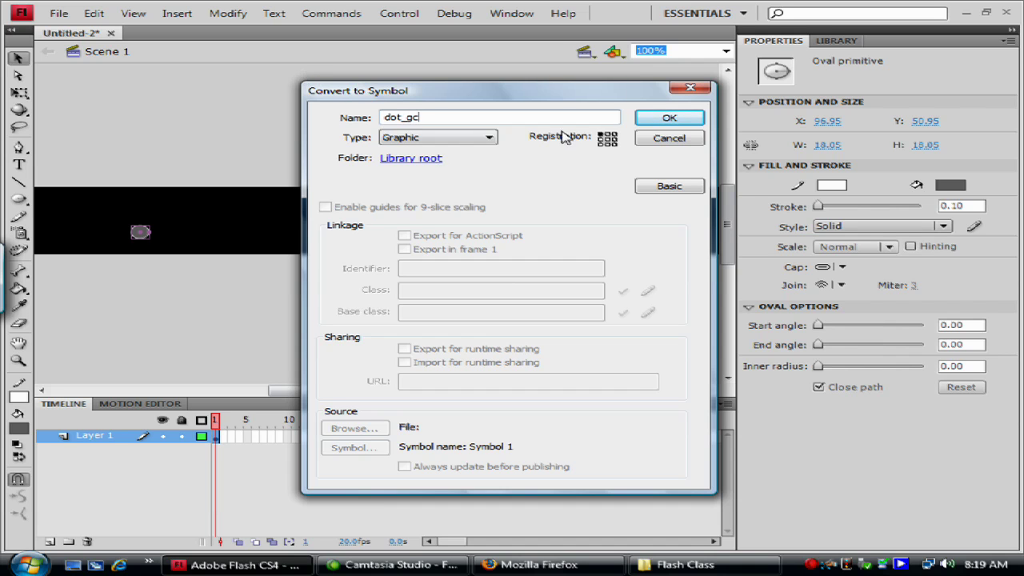
left_click(671, 120)
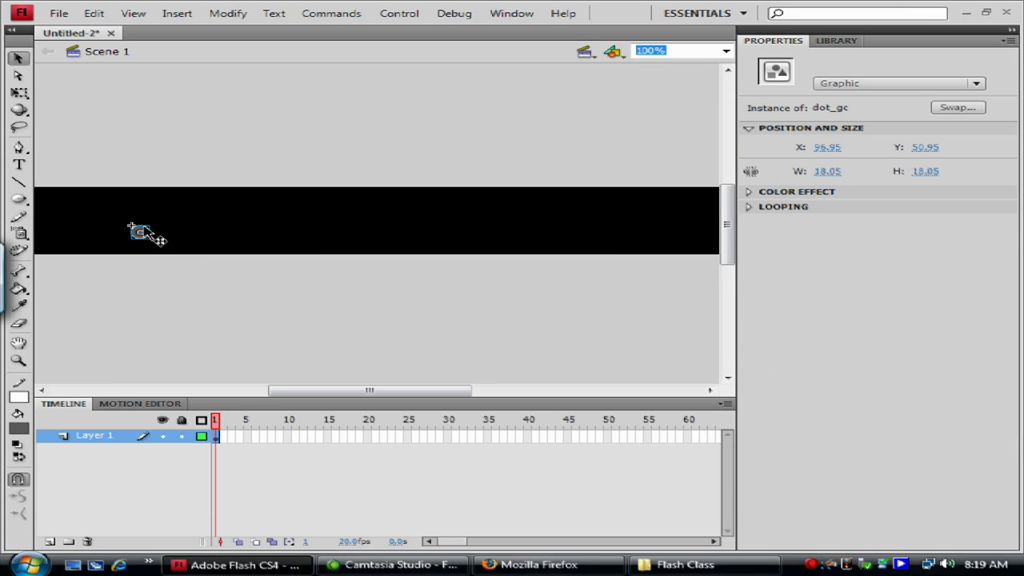
Show the Library, drag a dot_gc instance onto the banner, then delete it
left_click(840, 44)
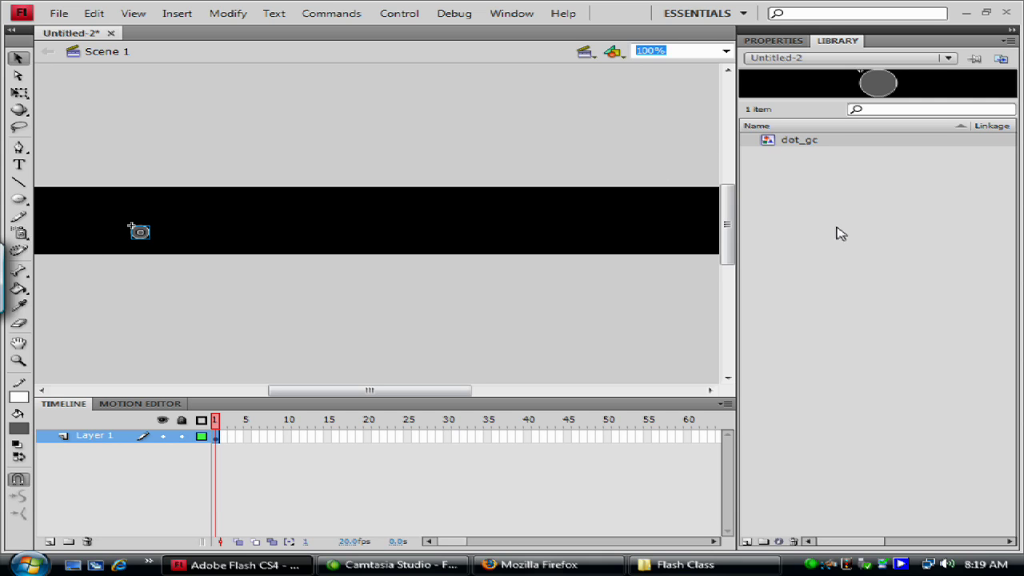
left_click_drag(140, 235, 141, 235)
key("Delete")
Drag several dot_gc pellets from the Library onto the black banner
left_click(768, 142)
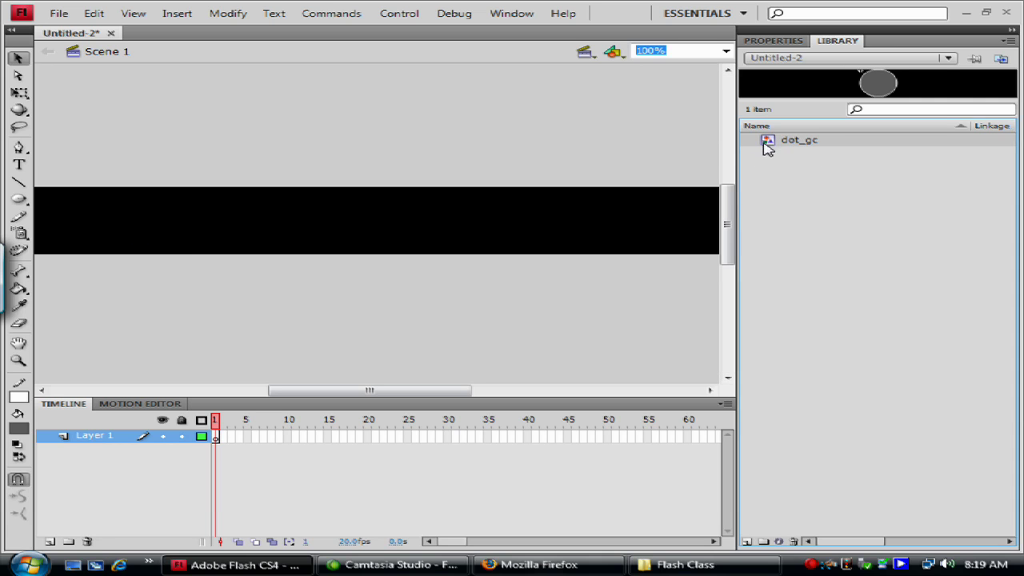
left_click_drag(771, 142, 167, 229)
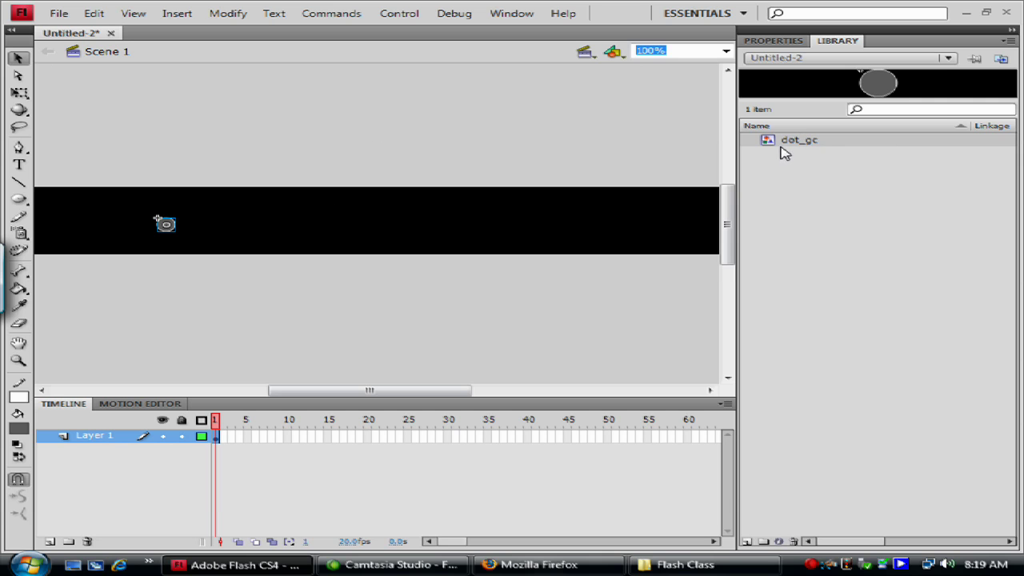
left_click_drag(773, 138, 218, 218)
left_click_drag(768, 140, 339, 212)
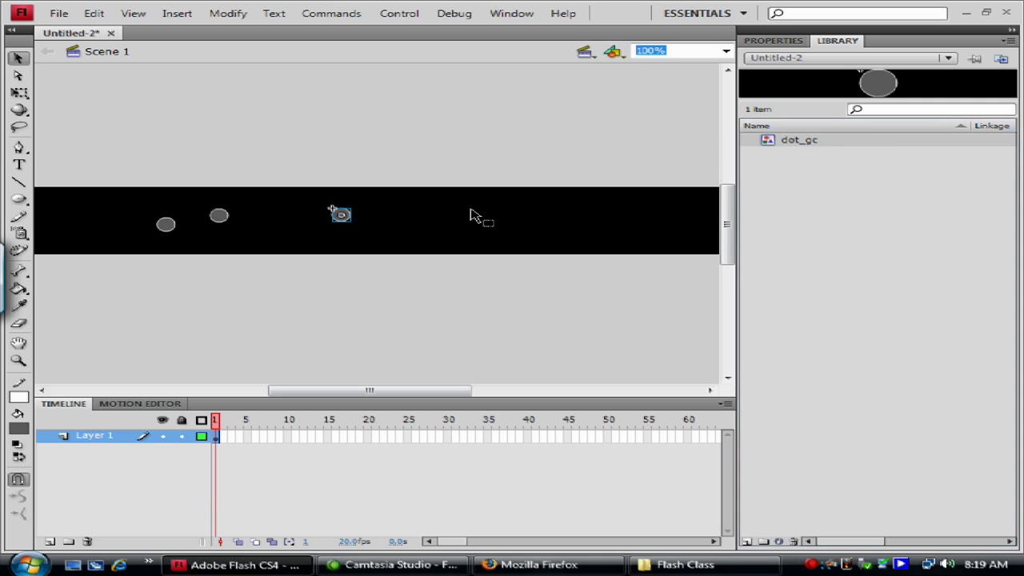
left_click_drag(766, 140, 460, 238)
left_click_drag(776, 137, 169, 228)
left_click_drag(364, 229, 458, 236)
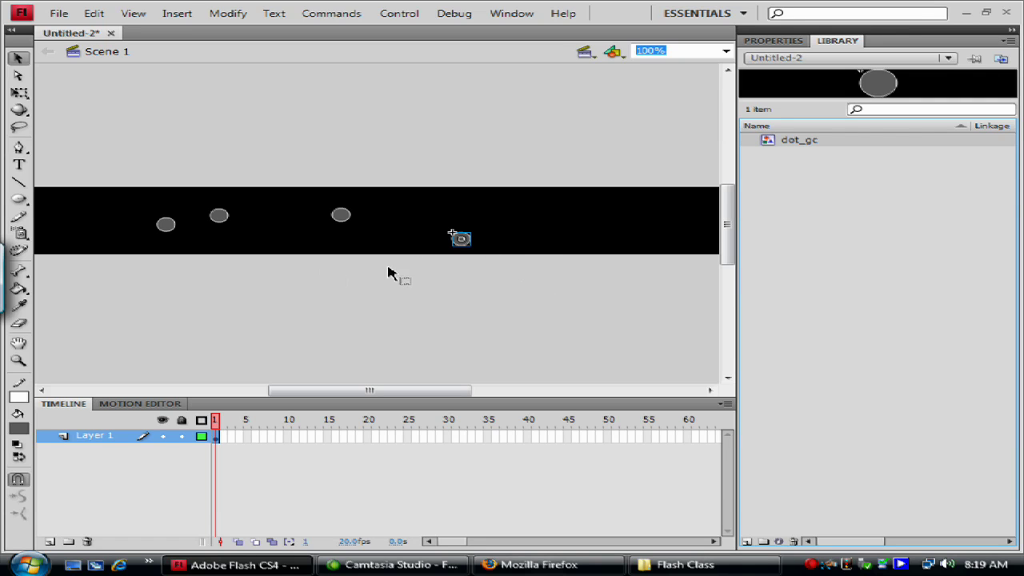
Delete the extra dot_gc pellets so only one remains near the left end
key("Delete")
left_click(340, 214)
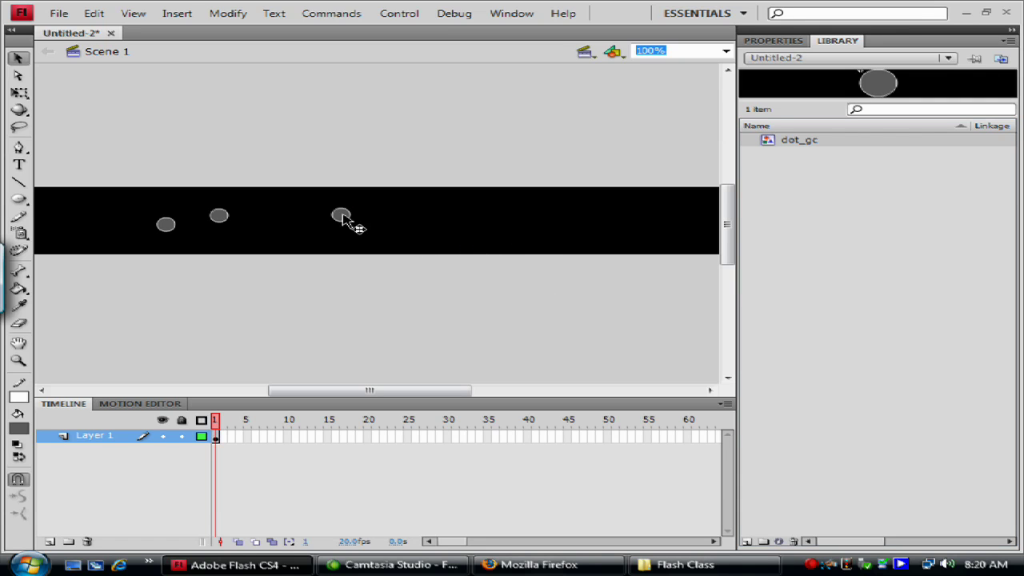
key("Delete")
left_click(218, 216)
key("Delete")
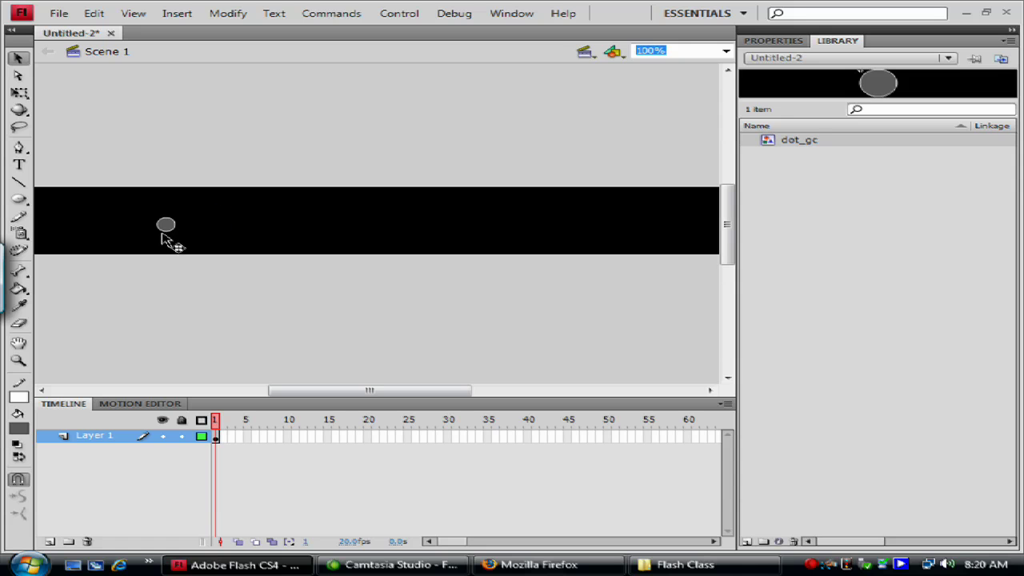
Delete the last pellet and set the Deco tool to Symmetry Brush in Grid Translation mode
left_click(166, 226)
key("Delete")
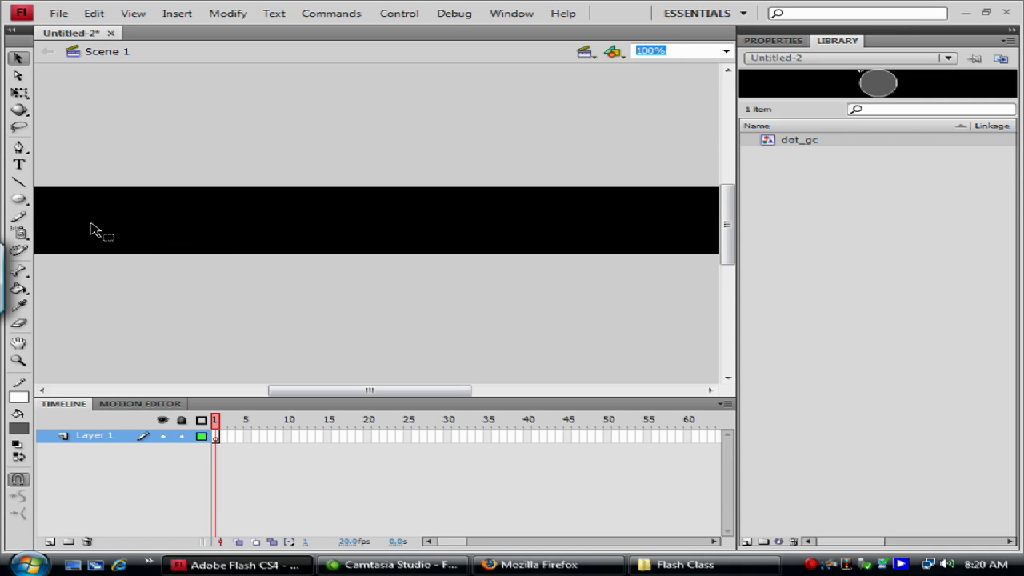
left_click(20, 252)
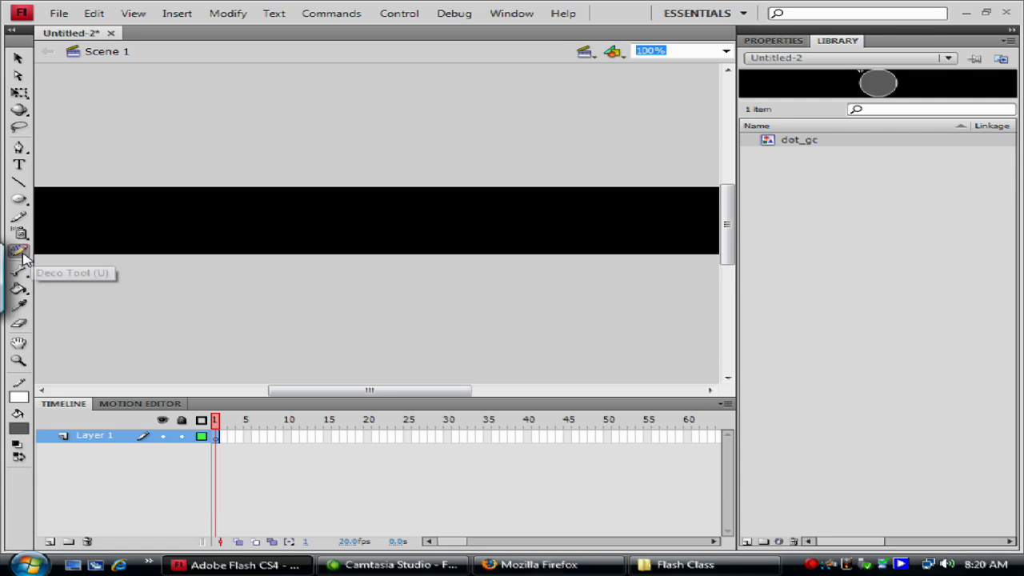
left_click(773, 40)
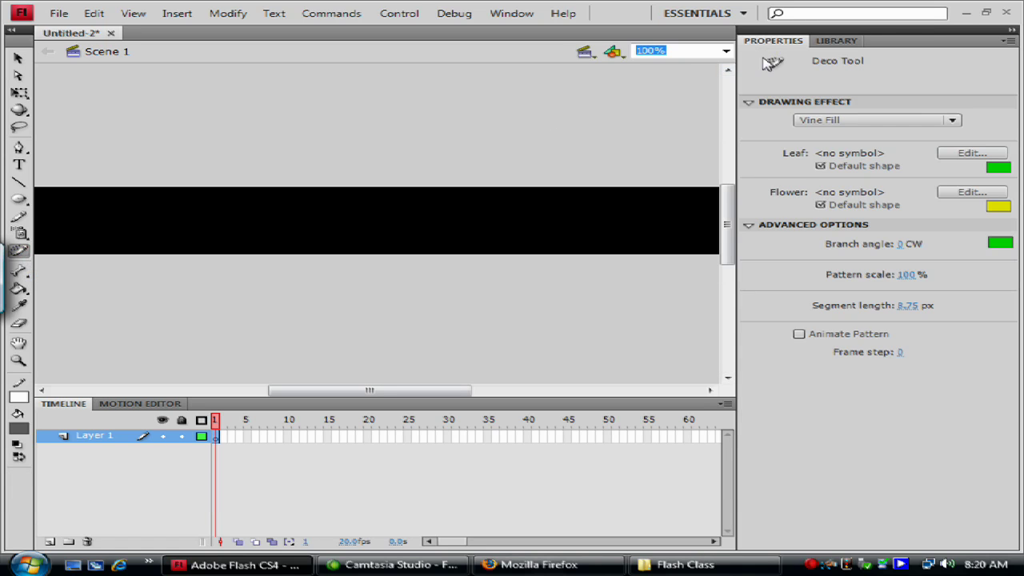
left_click(922, 120)
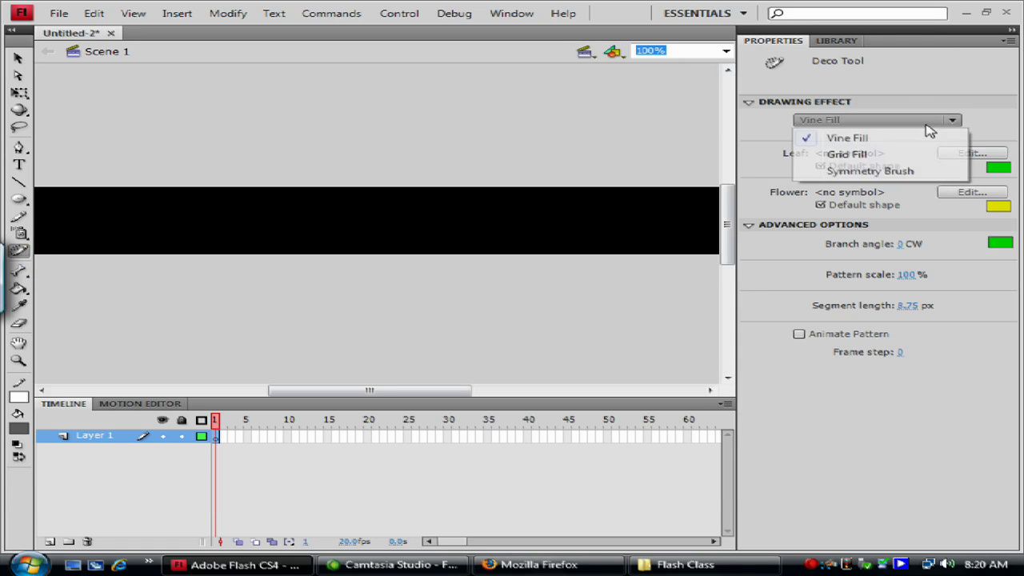
left_click(911, 172)
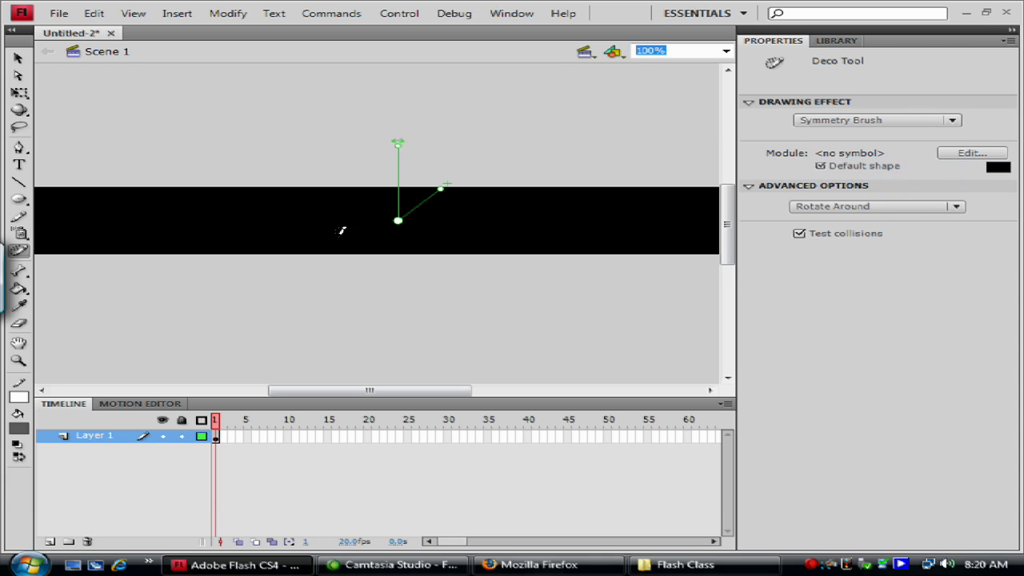
left_click(860, 207)
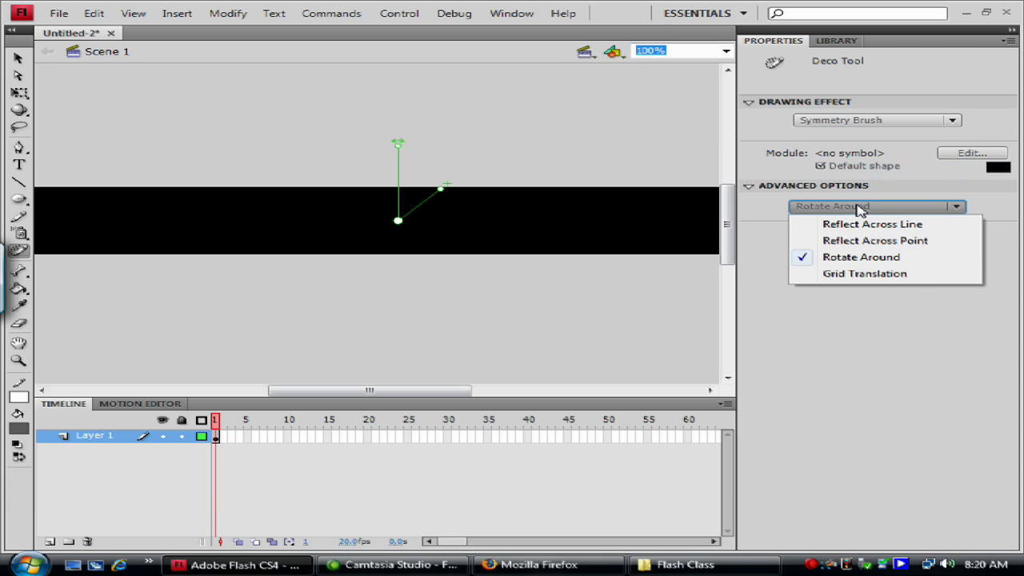
left_click(921, 277)
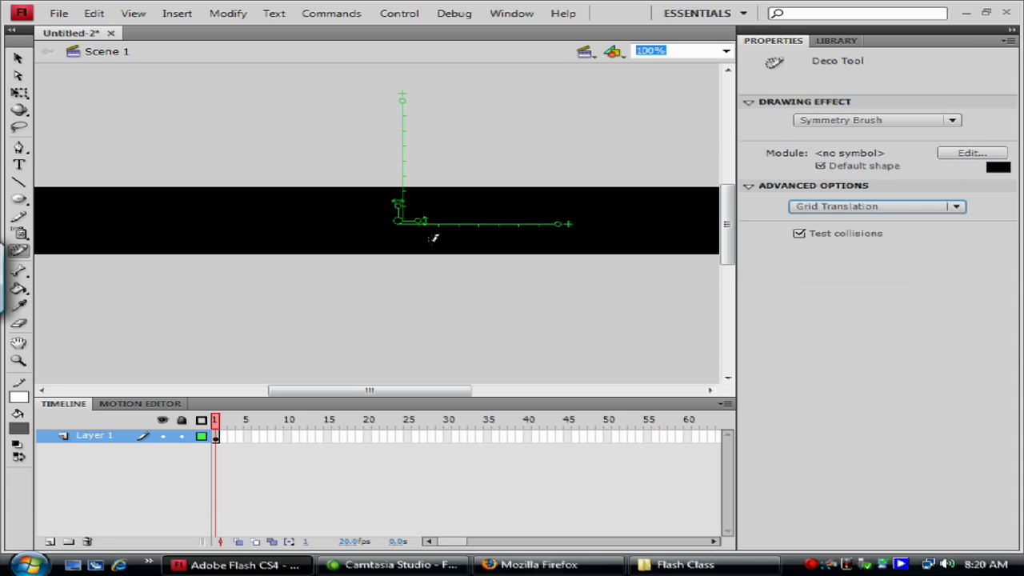
Move the grid origin to the banner's left edge and swap the module to dot_gc
left_click_drag(403, 227, 51, 230)
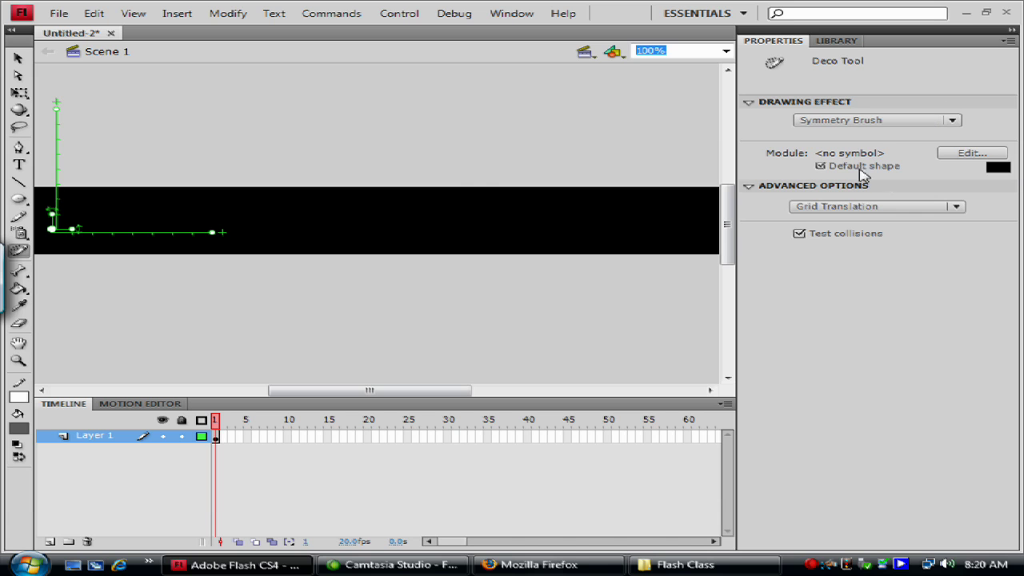
left_click(972, 153)
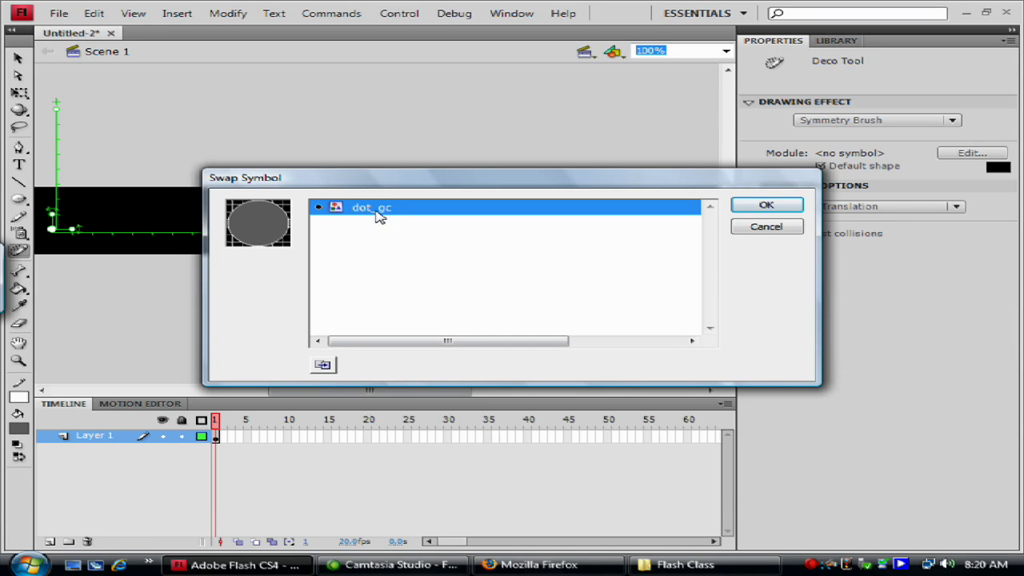
left_click(761, 208)
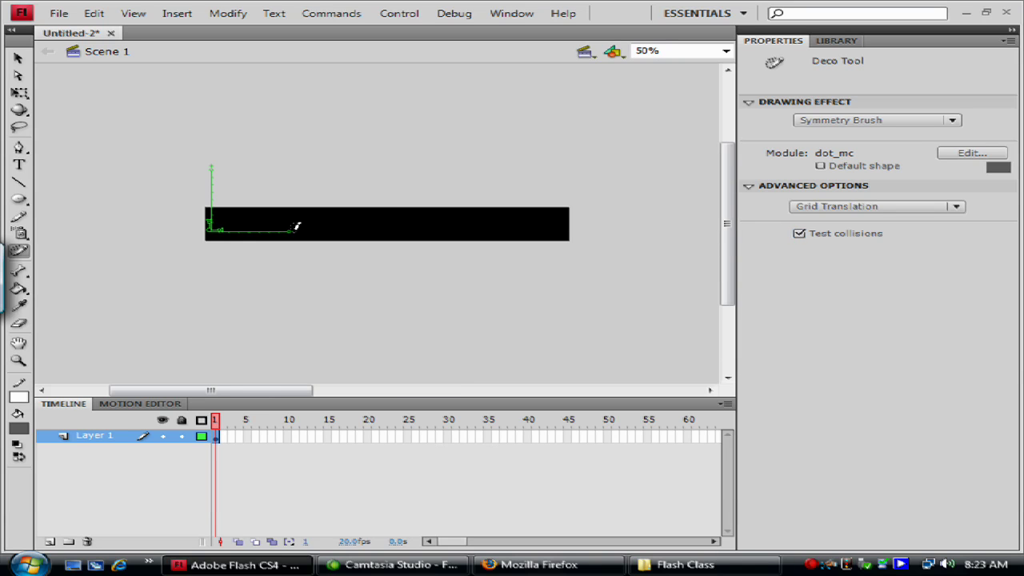
Paint the dot_gc grid, widen its column spacing, and extend it past the banner's right end
left_click_drag(318, 225, 330, 222)
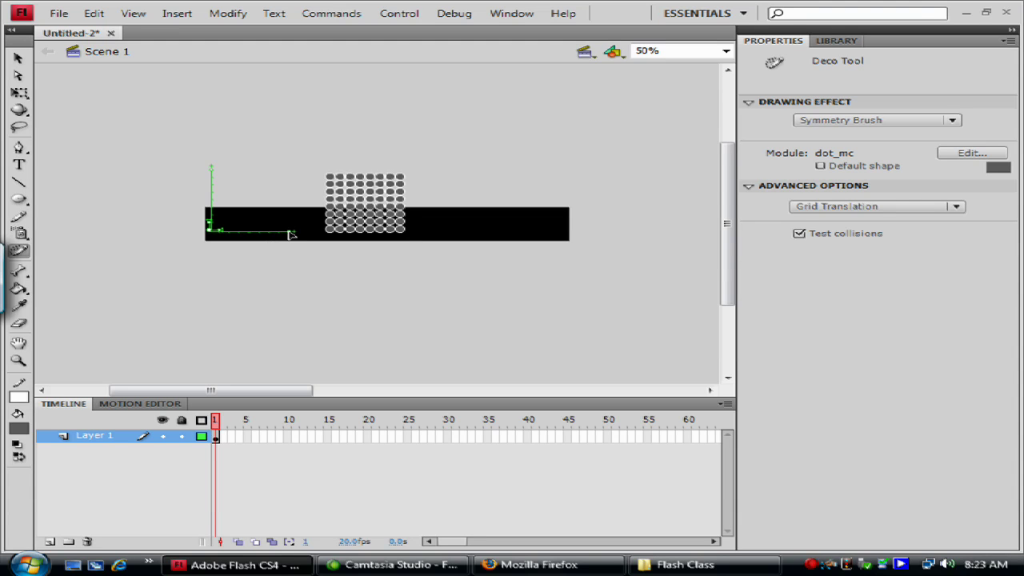
left_click_drag(291, 235, 310, 226)
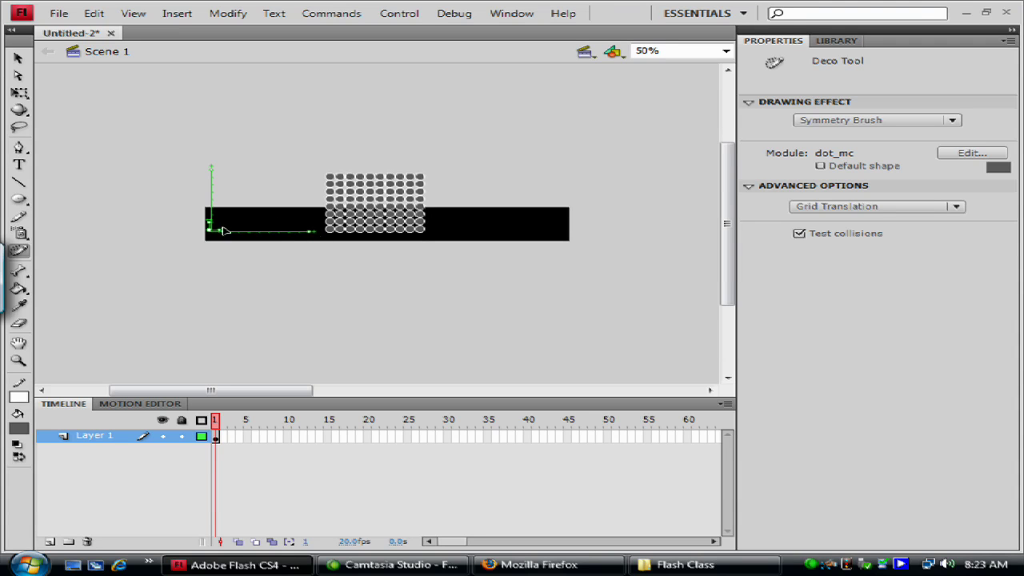
mouse_move(220, 232)
left_mouse_down()
mouse_move(306, 230)
mouse_move(243, 223)
mouse_move(232, 232)
left_mouse_up()
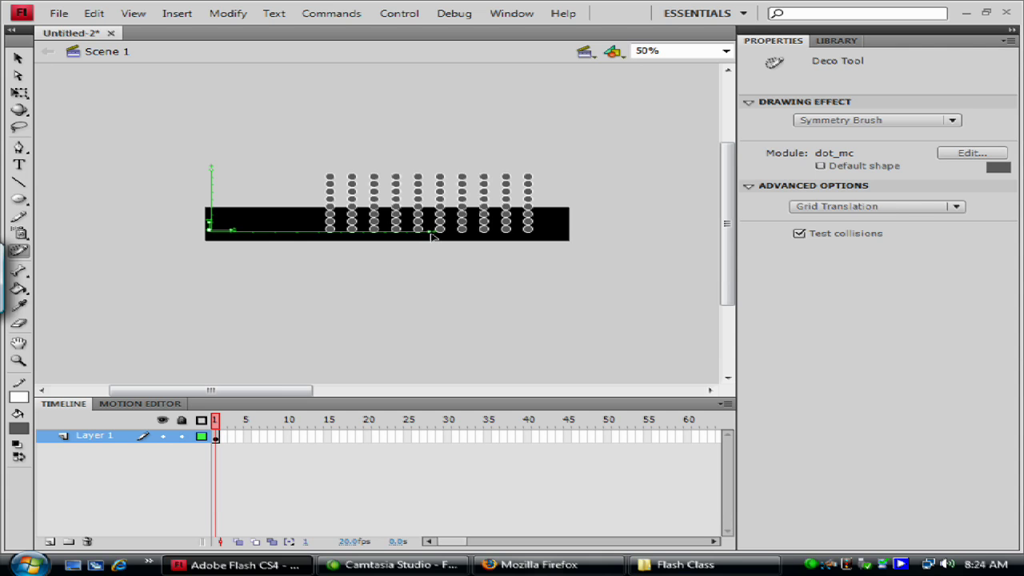
left_click_drag(454, 224, 665, 235)
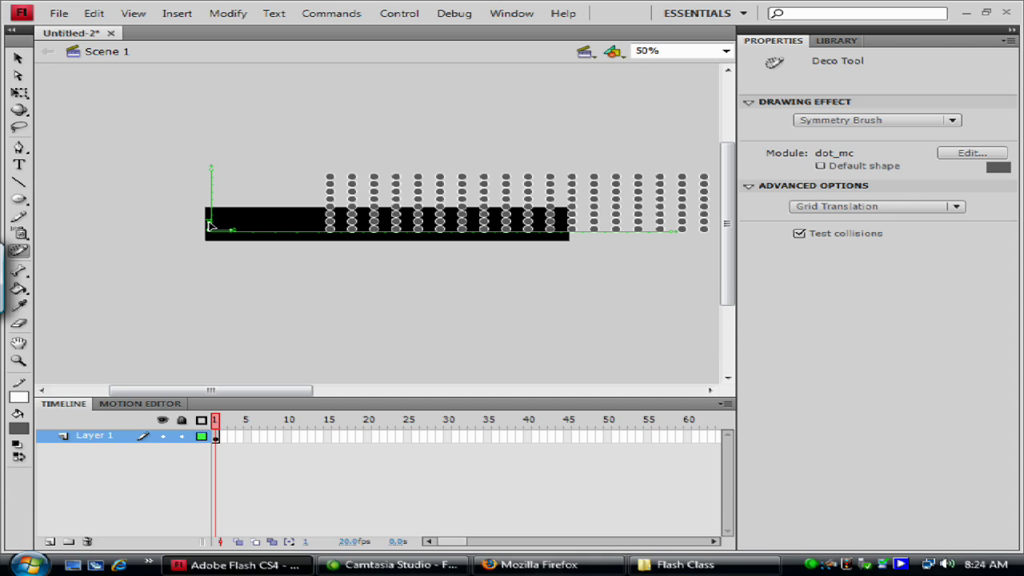
Collapse the grid's vertical axis and level it into one straight horizontal row of pellets
left_click(208, 225)
left_click(214, 218)
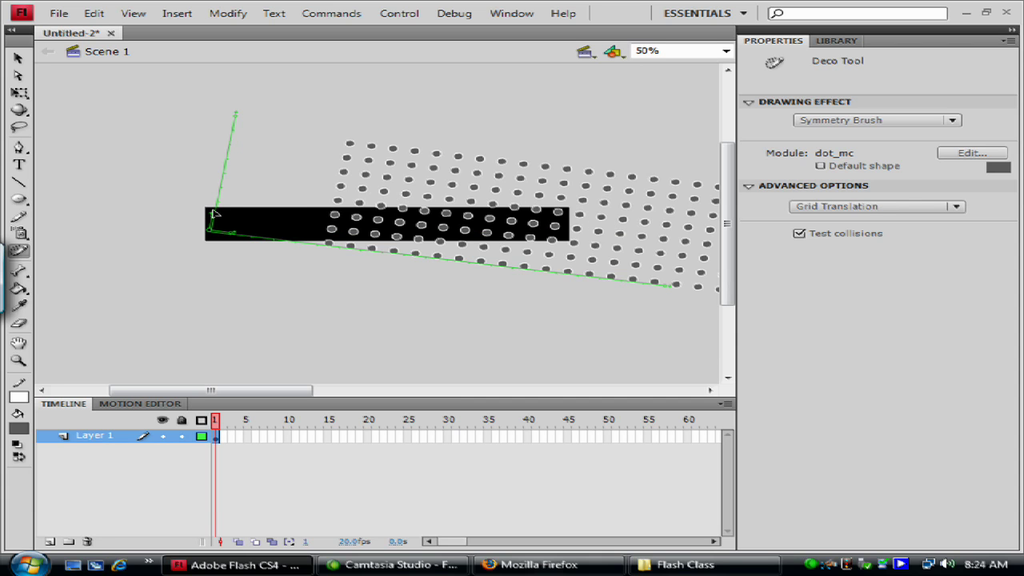
left_click_drag(214, 213, 212, 212)
key("ctrl+z")
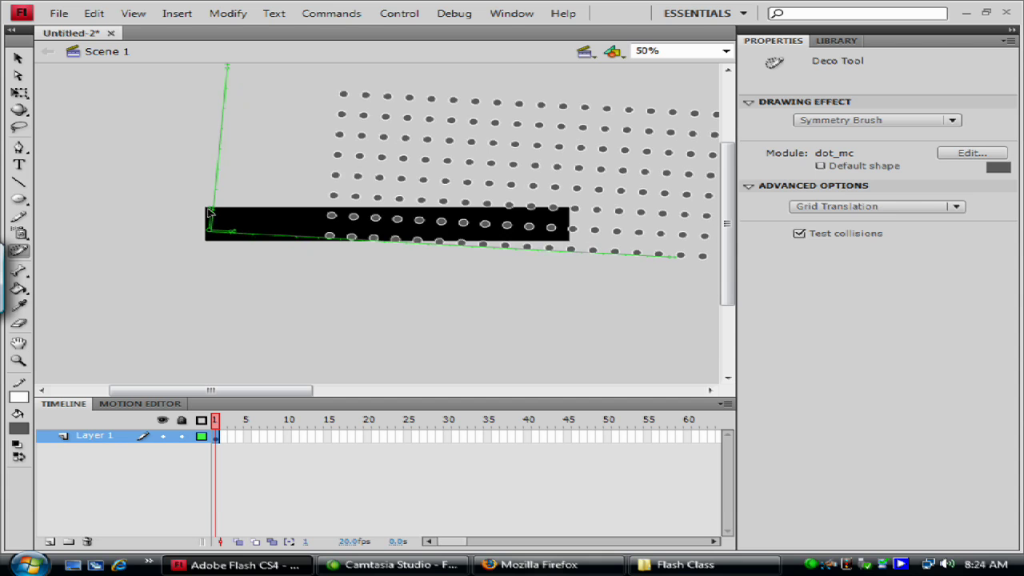
key("ctrl+z")
left_click(208, 212)
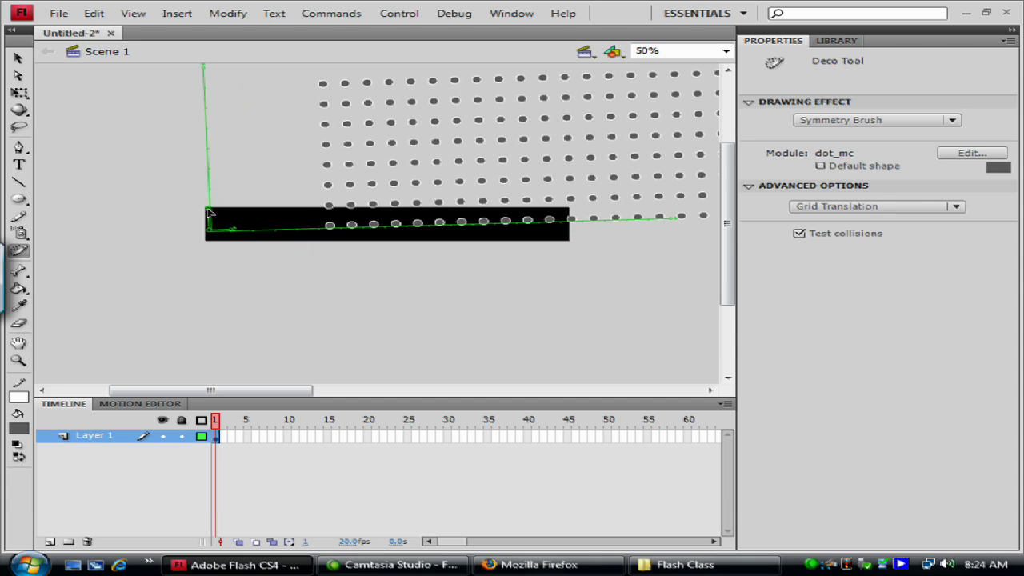
mouse_move(208, 212)
left_mouse_down()
mouse_move(209, 191)
mouse_move(211, 206)
left_mouse_up()
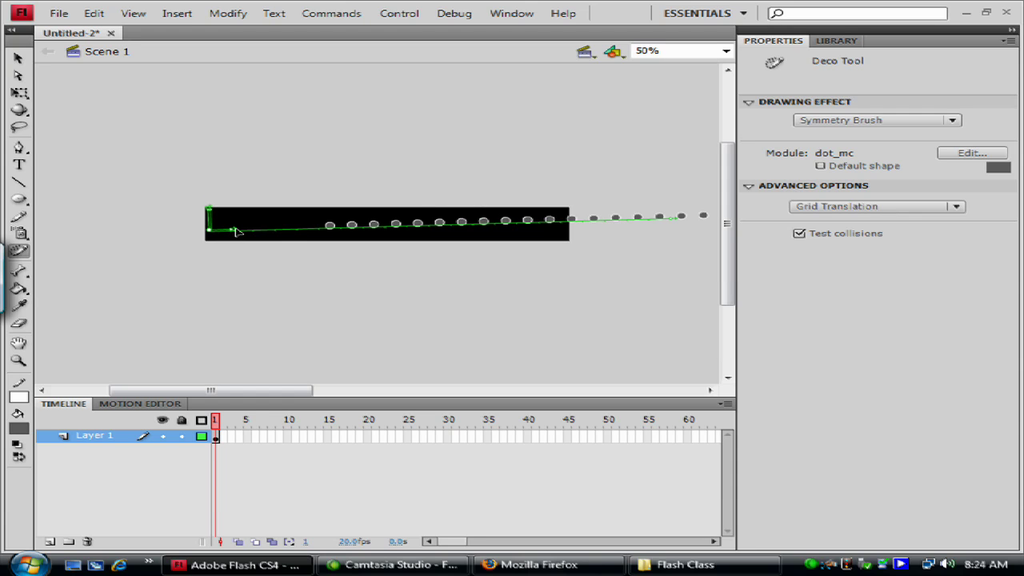
left_click_drag(232, 227, 243, 233)
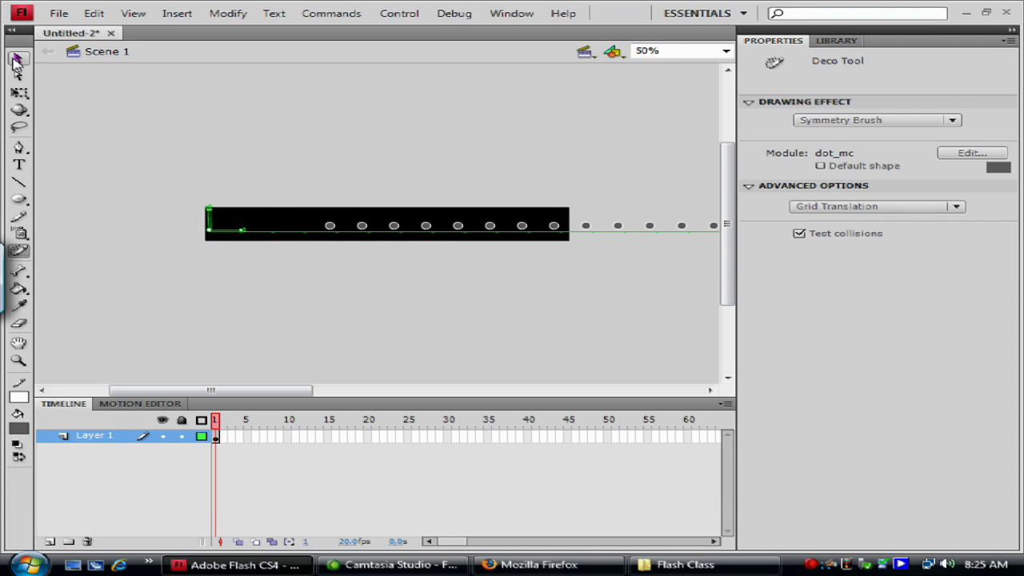
left_click(18, 62)
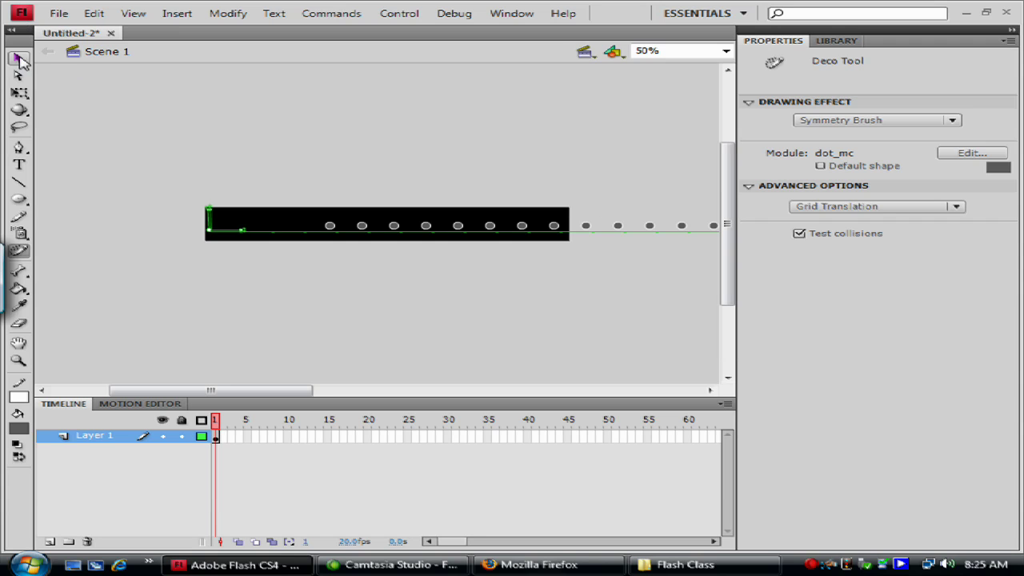